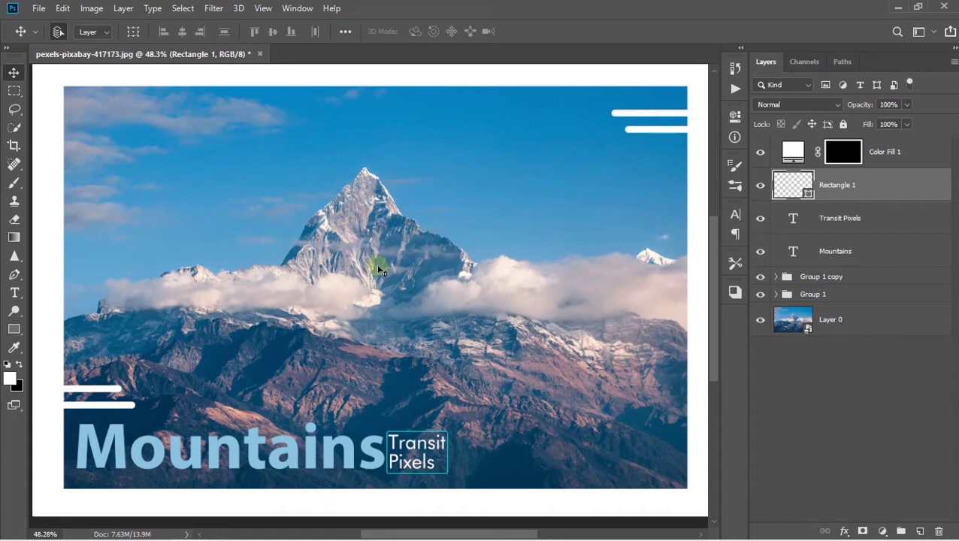
- Select Layer 0, the mountain photo layer, in the Layers panel
{"action": "left_click", "coordinate": [794, 325]}
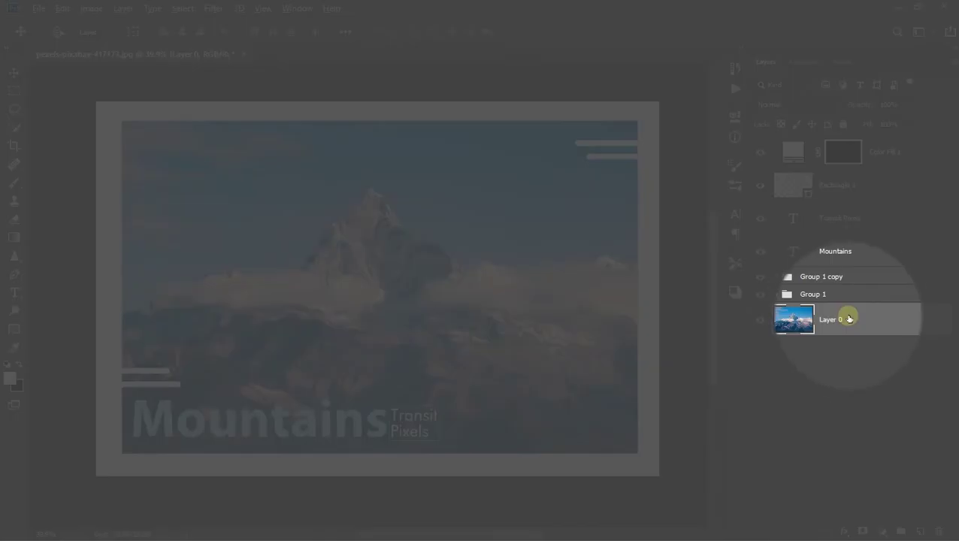
- Convert Layer 0 to a smart object and open its Layer 01.psb contents
{"action": "right_click", "coordinate": [835, 318]}
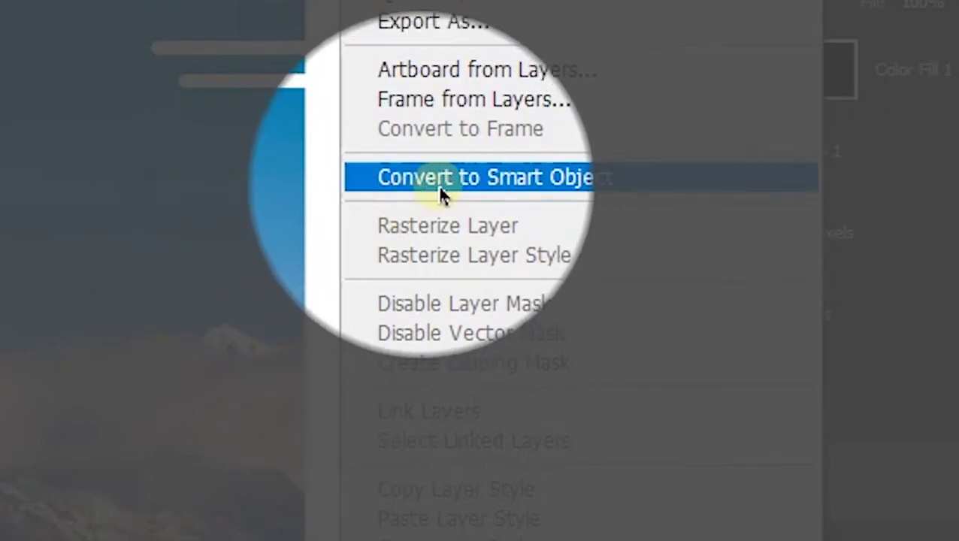
{"action": "left_click", "coordinate": [609, 189]}
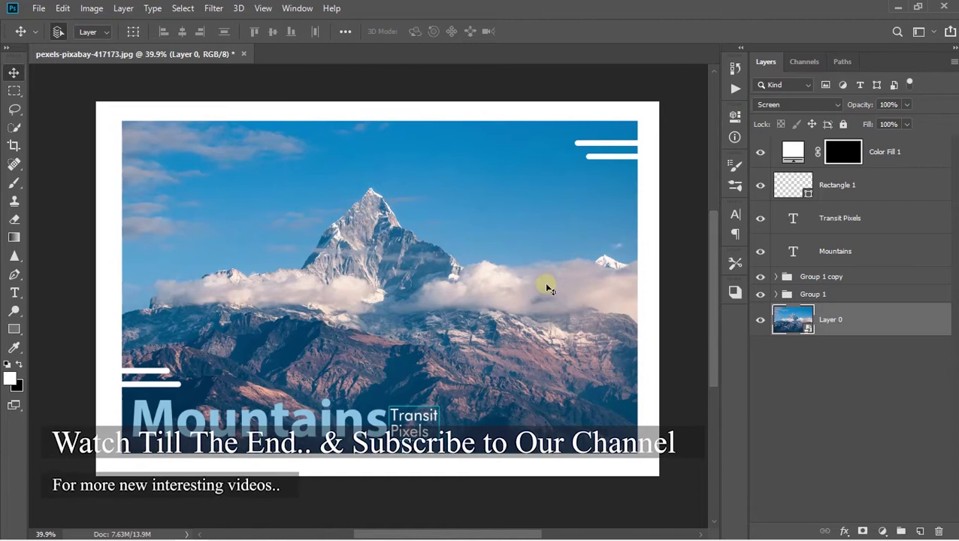
{"action": "double_click", "coordinate": [487, 338]}
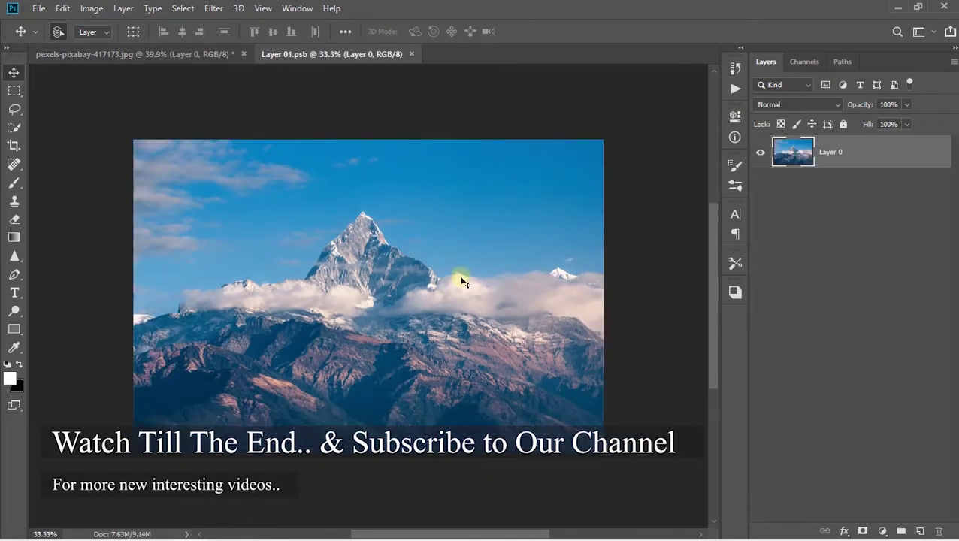
- Test the link with a white brush stroke and save, then undo it and save again
{"action": "key", "text": "b"}
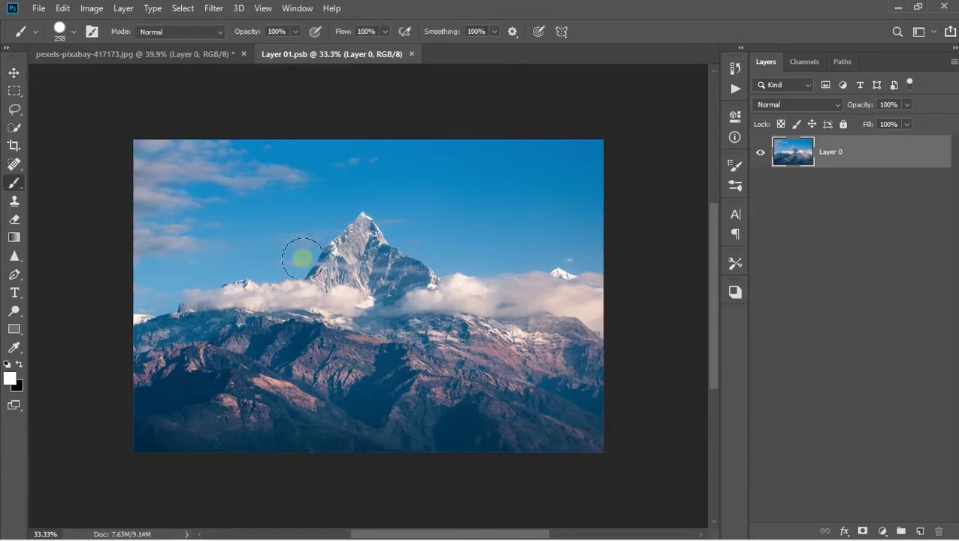
{"action": "left_click", "coordinate": [288, 289]}
{"action": "mouse_move", "coordinate": [287, 290]}
{"action": "left_mouse_down"}
{"action": "mouse_move", "coordinate": [385, 254]}
{"action": "mouse_move", "coordinate": [460, 242]}
{"action": "left_mouse_up"}
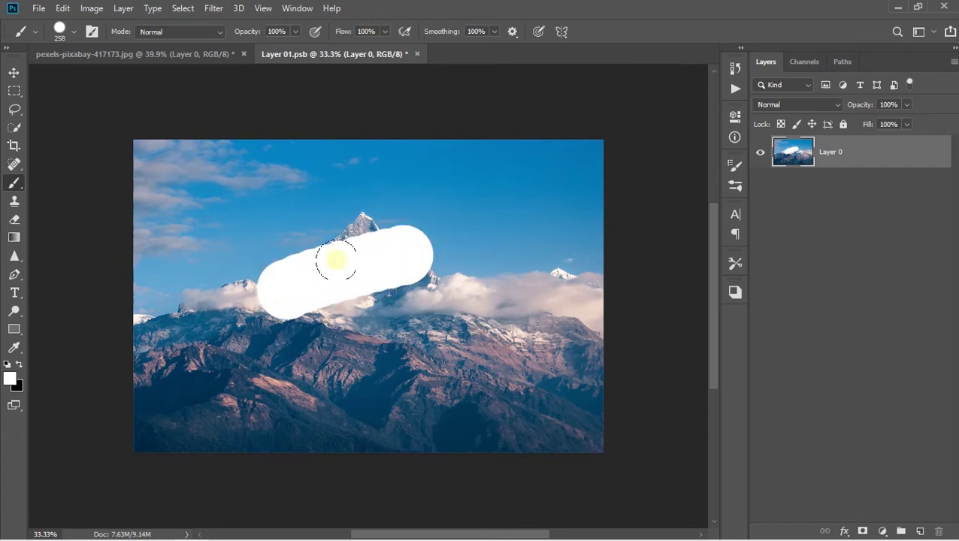
{"action": "key", "text": "ctrl+s"}
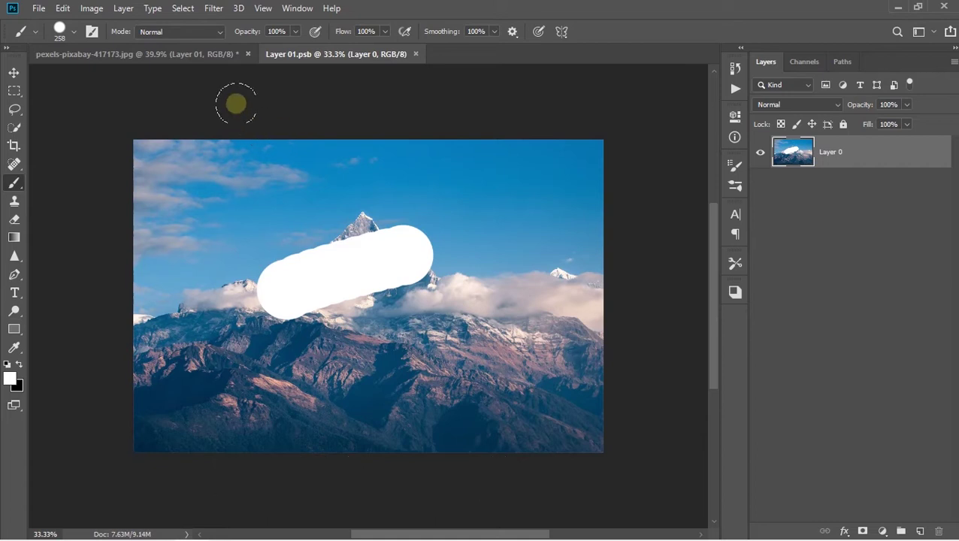
{"action": "left_click", "coordinate": [187, 60]}
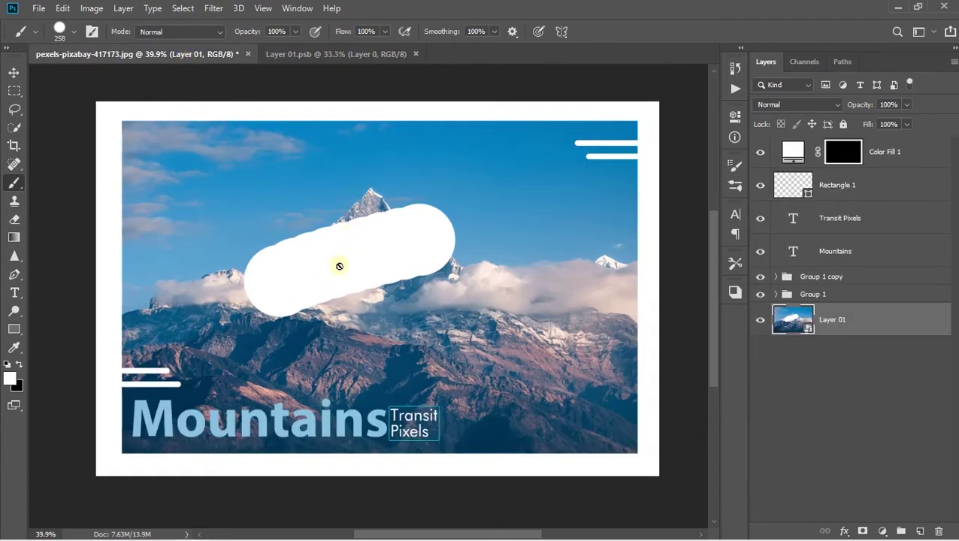
{"action": "double_click", "coordinate": [793, 319]}
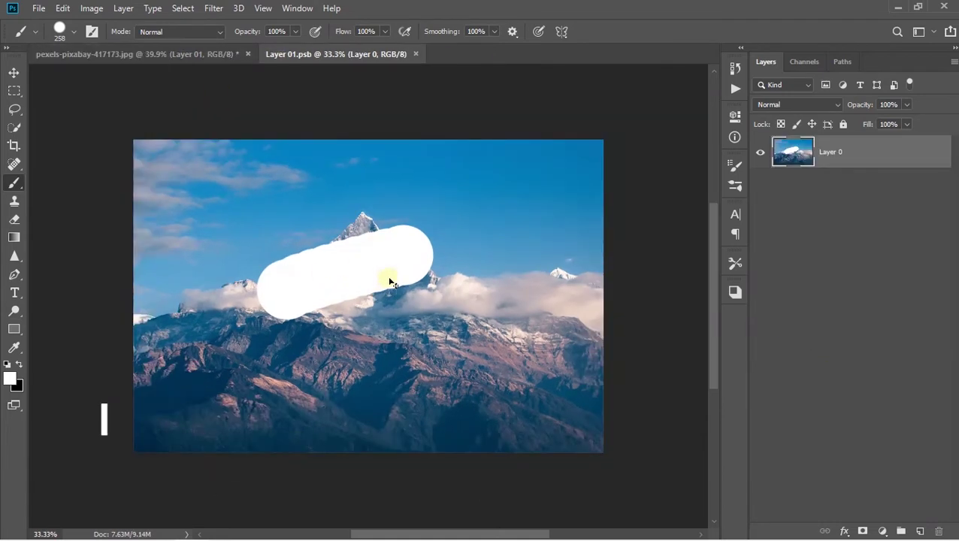
{"action": "key", "text": "ctrl+z"}
{"action": "key", "text": "ctrl+s"}
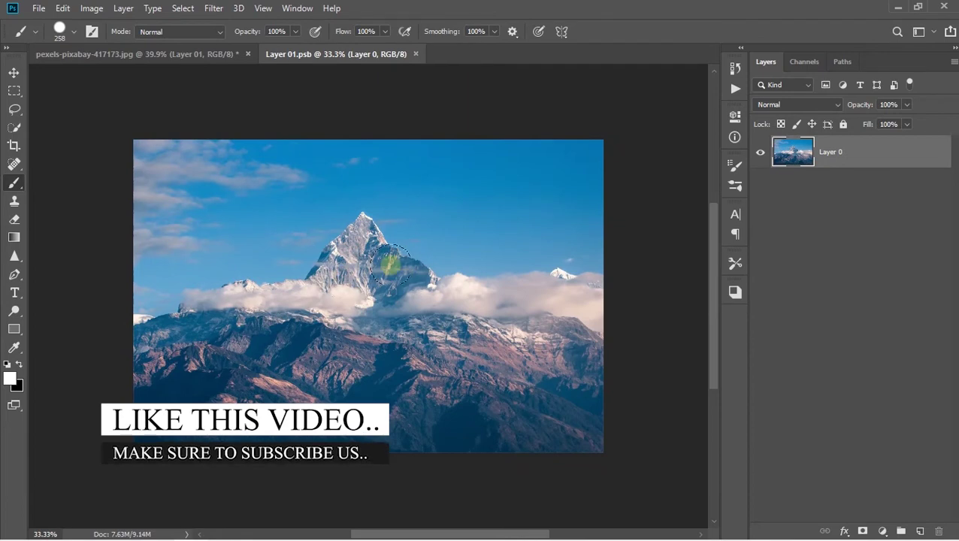
- Run Filter > Skylum Software > Luminar 4 on the smart object's photo
{"action": "left_click", "coordinate": [214, 8]}
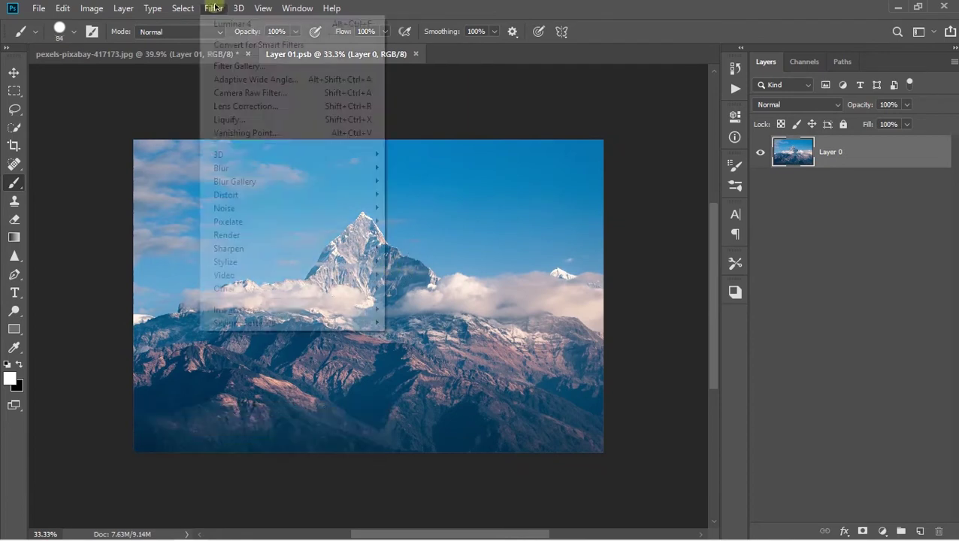
{"action": "mouse_move", "coordinate": [259, 325]}
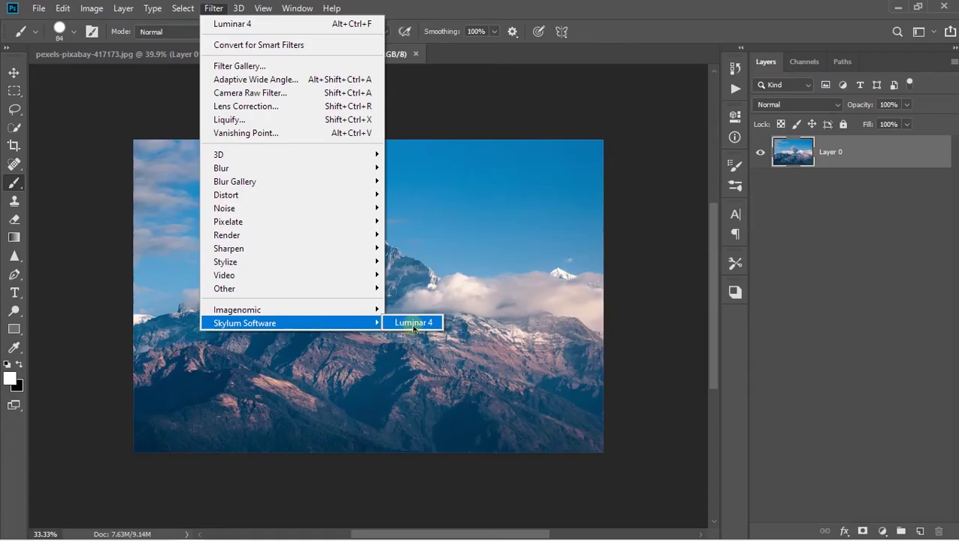
{"action": "left_click", "coordinate": [413, 324]}
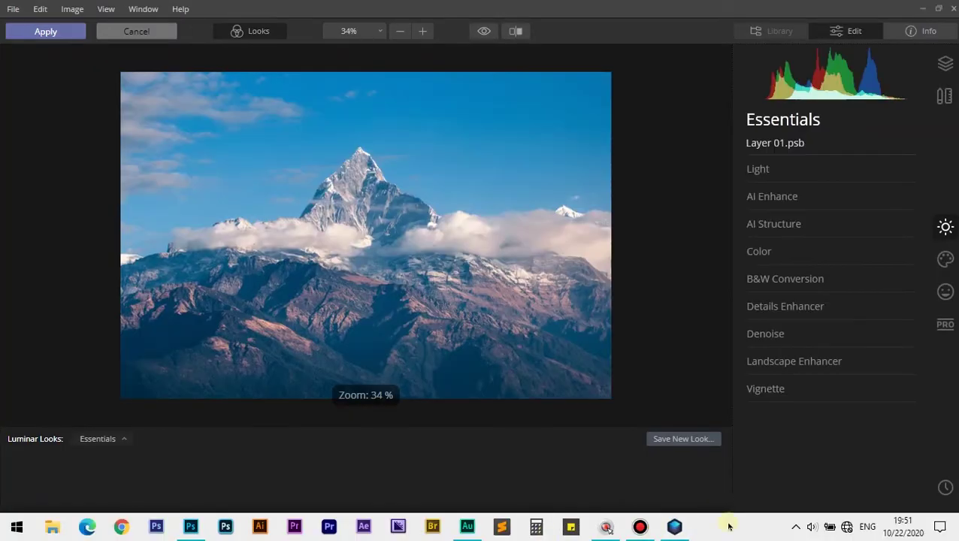
- In Luminar's Creative tools, expand AI Sky Replacement and show its Sky Selection list
{"action": "left_click", "coordinate": [573, 334]}
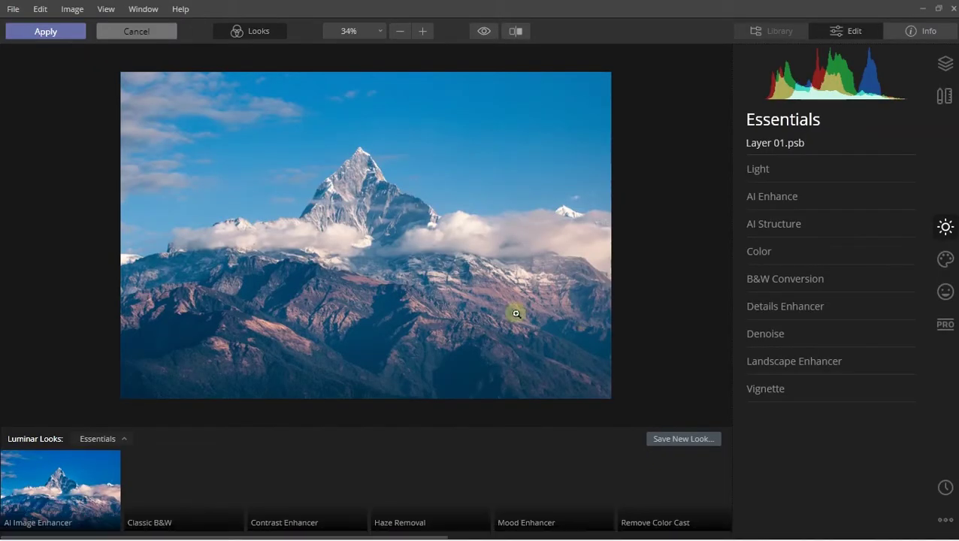
{"action": "left_click", "coordinate": [945, 258]}
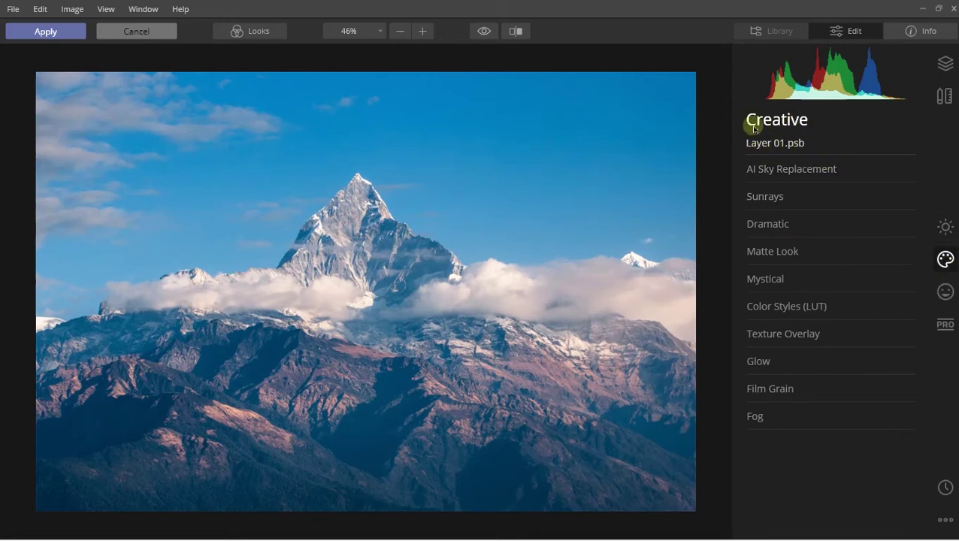
{"action": "left_click", "coordinate": [767, 172]}
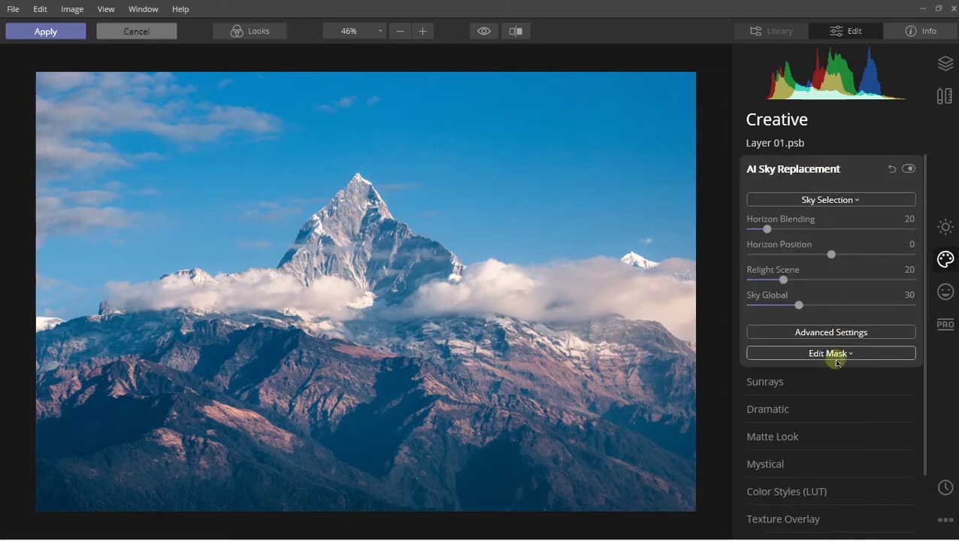
{"action": "left_click", "coordinate": [843, 200]}
{"action": "left_click", "coordinate": [845, 201]}
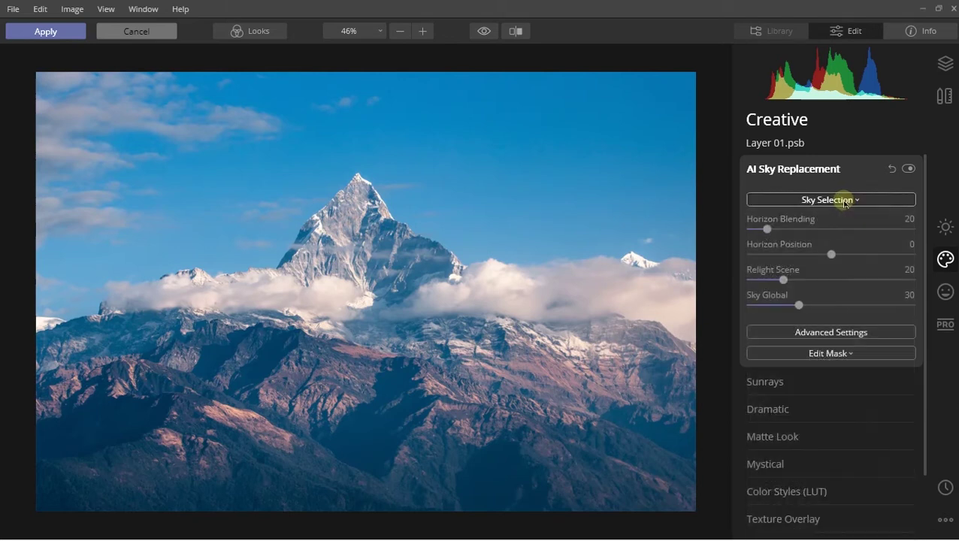
{"action": "left_click", "coordinate": [844, 200]}
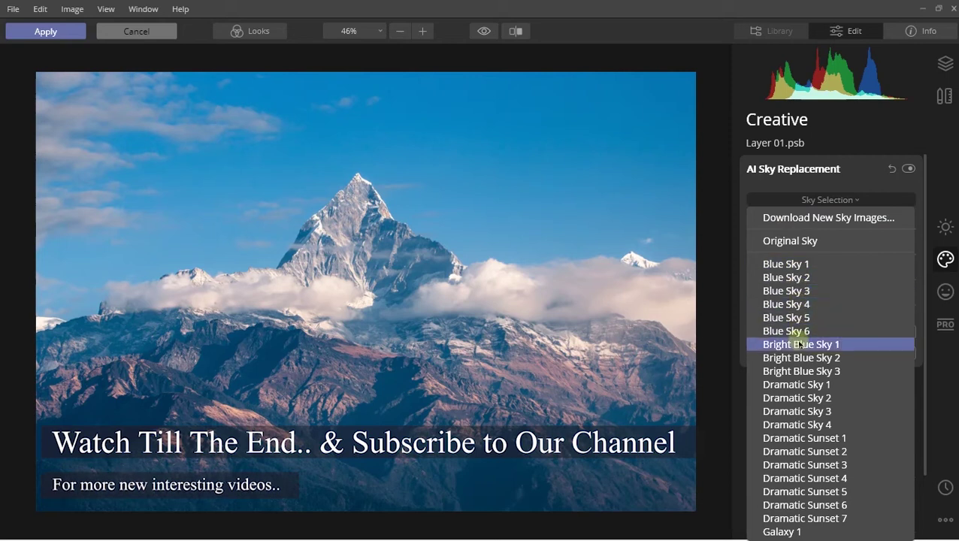
{"action": "scroll", "coordinate": [797, 444], "scroll_direction": "down", "scroll_amount": 2}
{"action": "scroll", "coordinate": [792, 385], "scroll_direction": "up", "scroll_amount": 2}
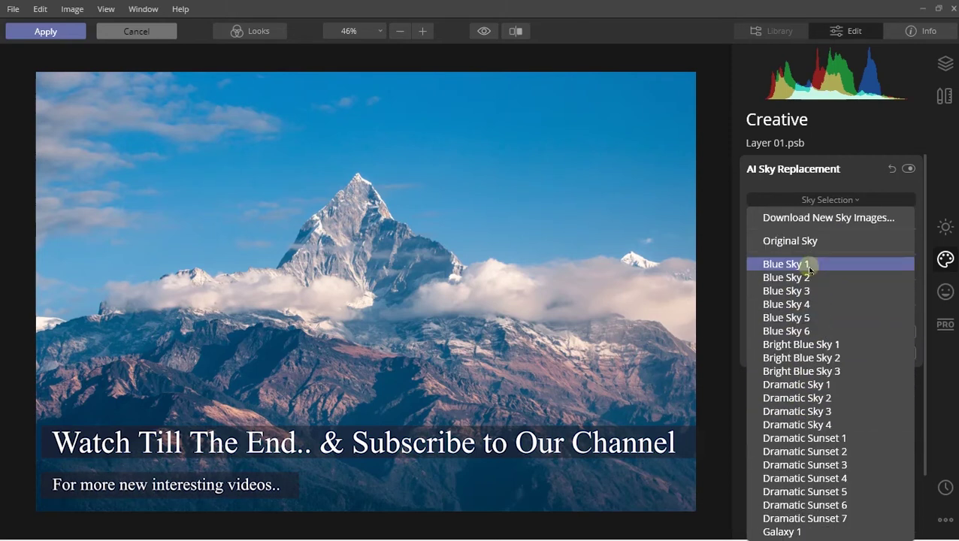
{"action": "left_click", "coordinate": [810, 267]}
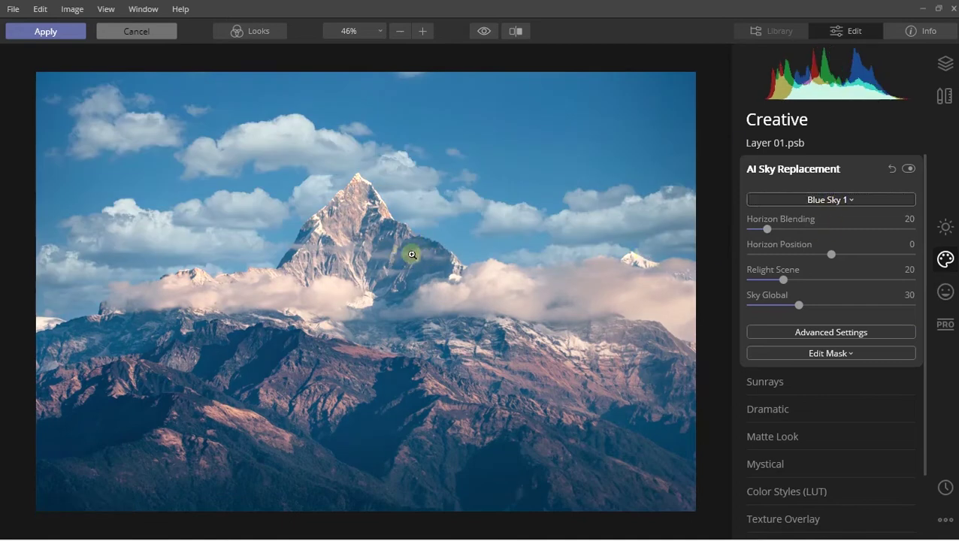
{"action": "left_click", "coordinate": [248, 272]}
{"action": "left_click_drag", "start_coordinate": [252, 233], "coordinate": [473, 280]}
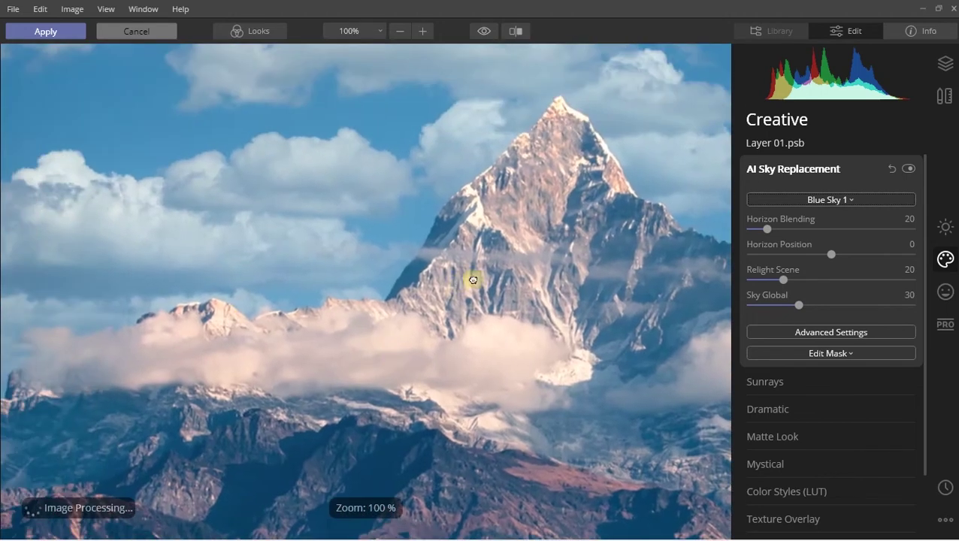
{"action": "scroll", "coordinate": [162, 312], "scroll_direction": "up", "scroll_amount": 3}
{"action": "left_click_drag", "start_coordinate": [214, 326], "coordinate": [320, 270]}
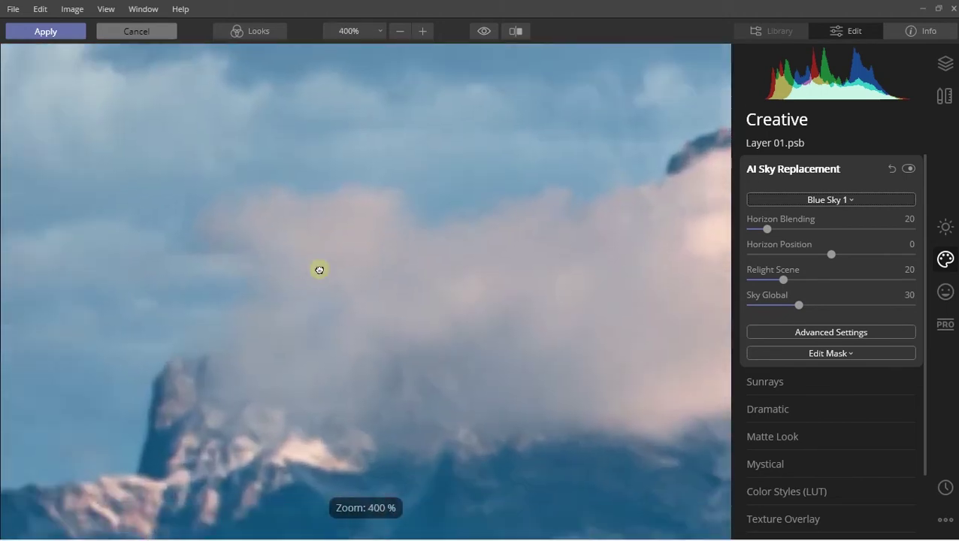
{"action": "scroll", "coordinate": [319, 270], "scroll_direction": "down", "scroll_amount": 4}
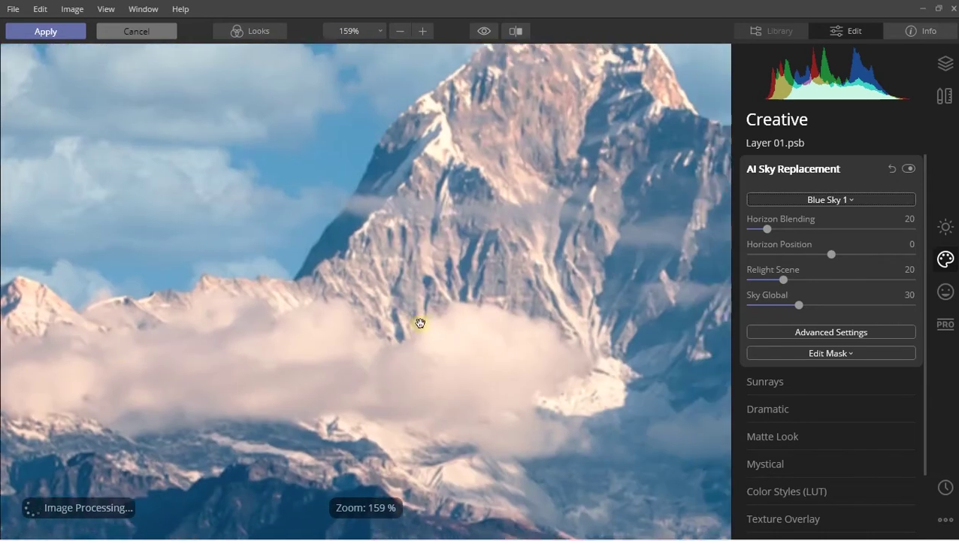
{"action": "left_click_drag", "start_coordinate": [420, 323], "coordinate": [150, 315]}
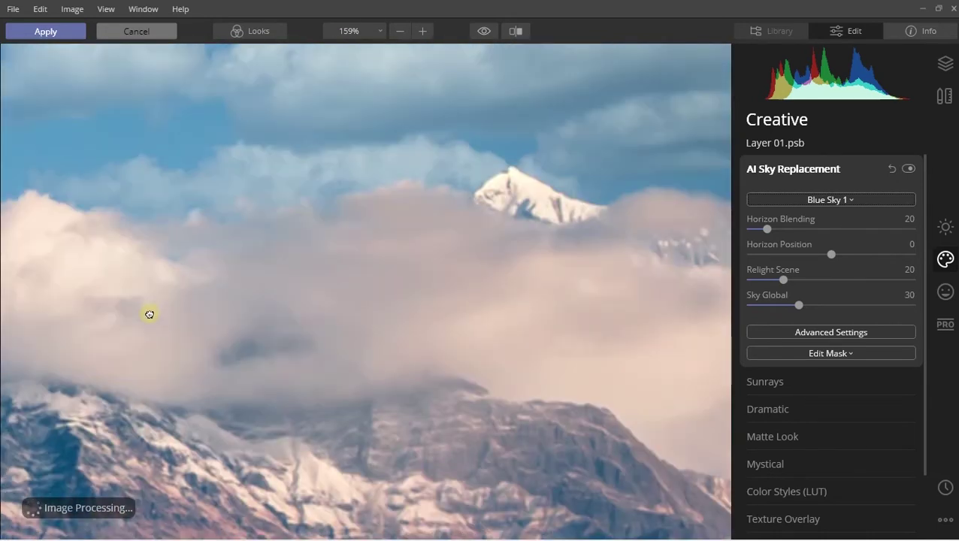
{"action": "scroll", "coordinate": [265, 297], "scroll_direction": "down", "scroll_amount": 3}
{"action": "left_click_drag", "start_coordinate": [265, 297], "coordinate": [481, 308]}
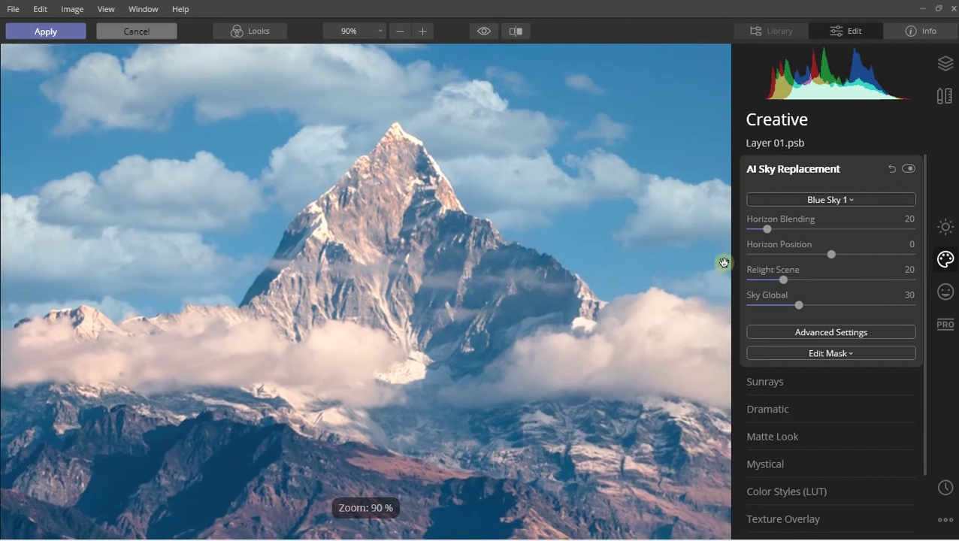
{"action": "left_click", "coordinate": [835, 199]}
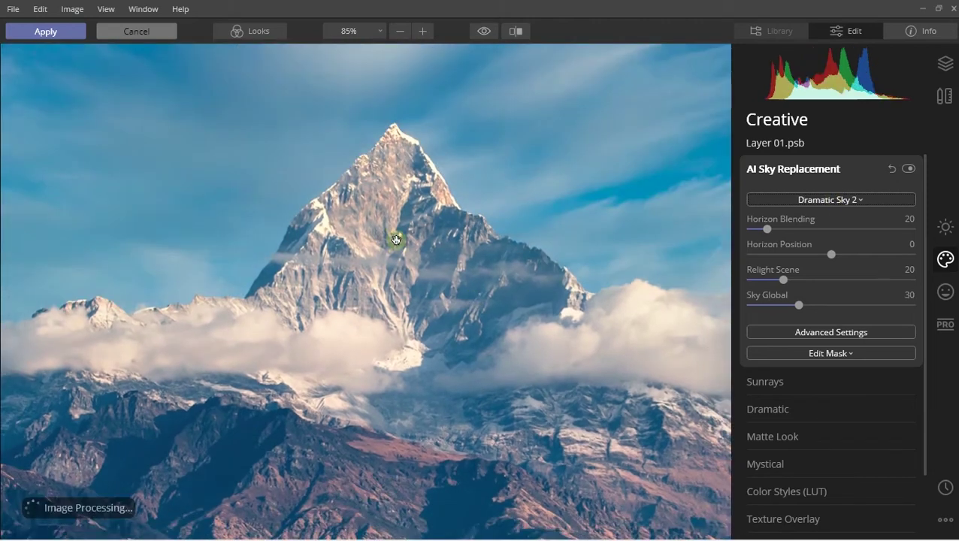
- Pick Dramatic Sunset 3 from the Sky Selection list
{"action": "scroll", "coordinate": [396, 239], "scroll_direction": "down", "scroll_amount": 2}
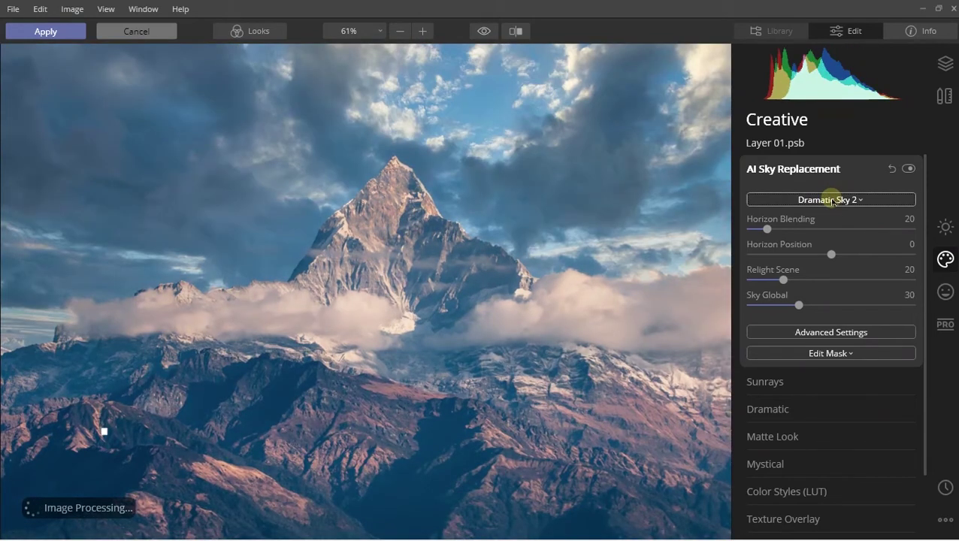
{"action": "left_click_drag", "start_coordinate": [421, 265], "coordinate": [434, 287]}
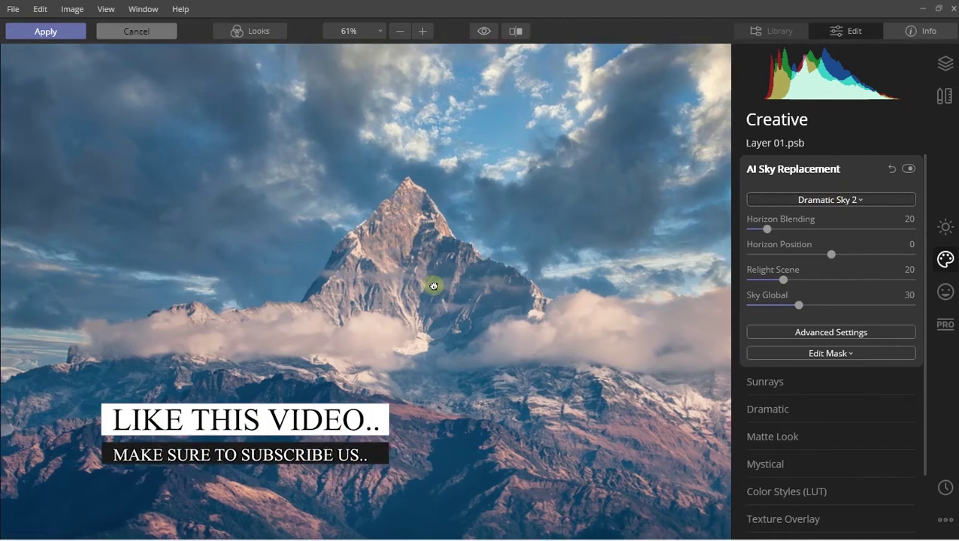
{"action": "left_click", "coordinate": [774, 199]}
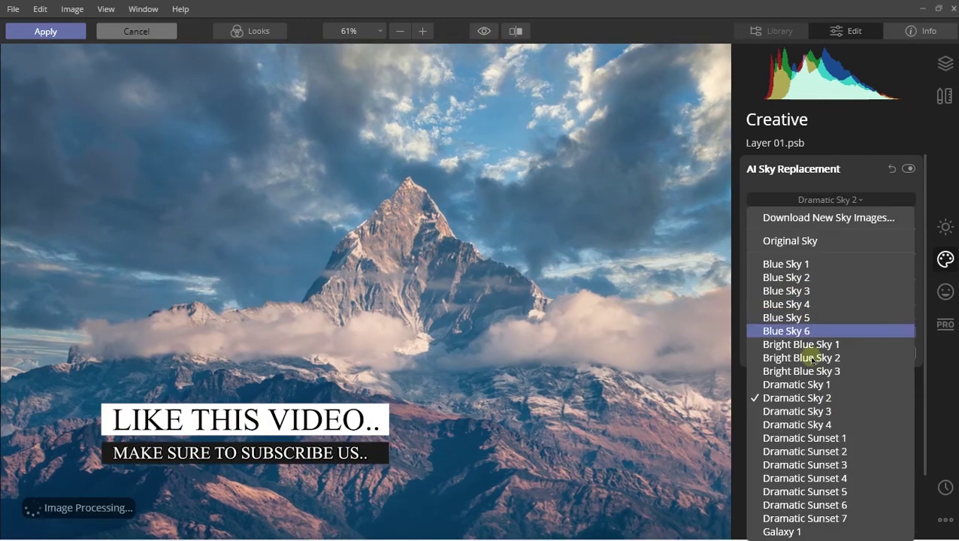
{"action": "left_click", "coordinate": [821, 464]}
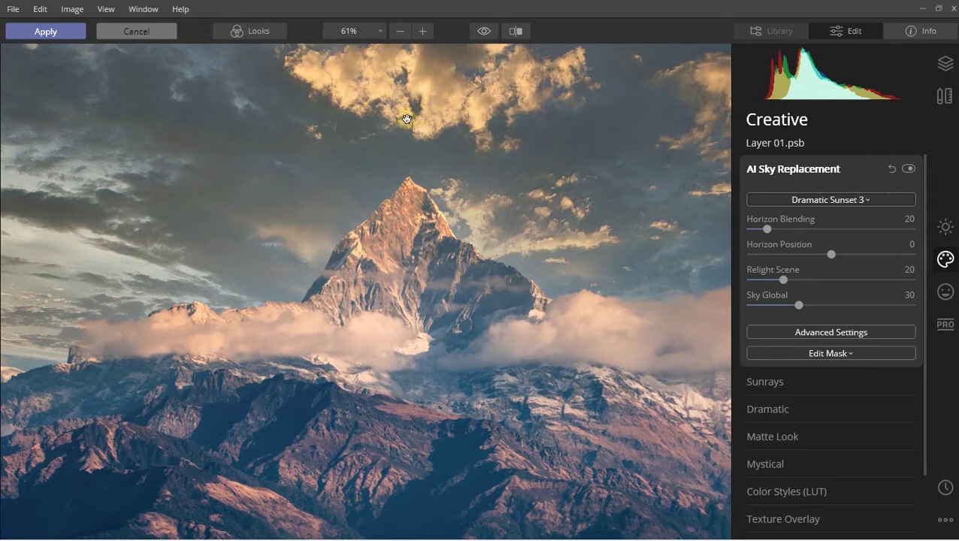
{"action": "left_click_drag", "start_coordinate": [423, 163], "coordinate": [428, 138]}
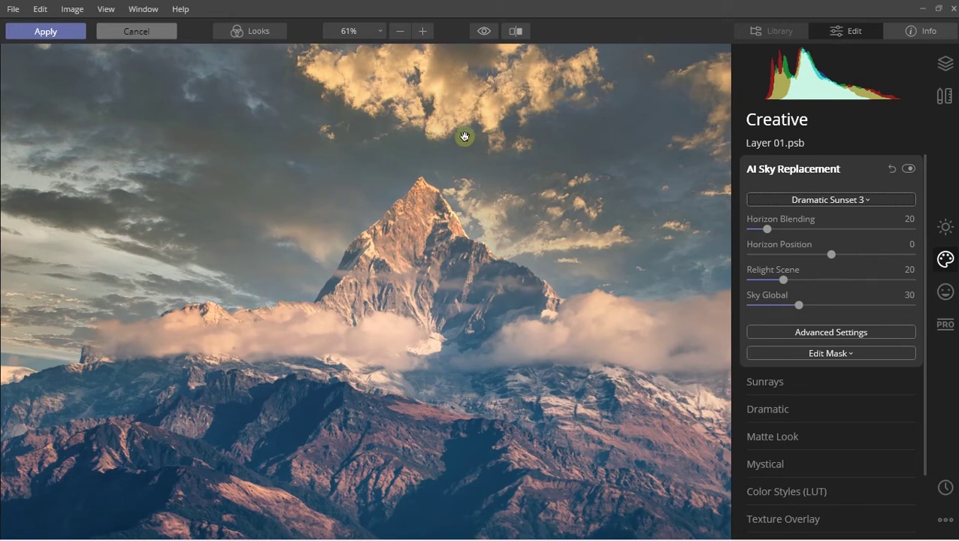
- Set Horizon Blending 40, Horizon Position 6, Relight Scene 58 and Sky Global 54
{"action": "left_click_drag", "start_coordinate": [767, 228], "coordinate": [788, 232]}
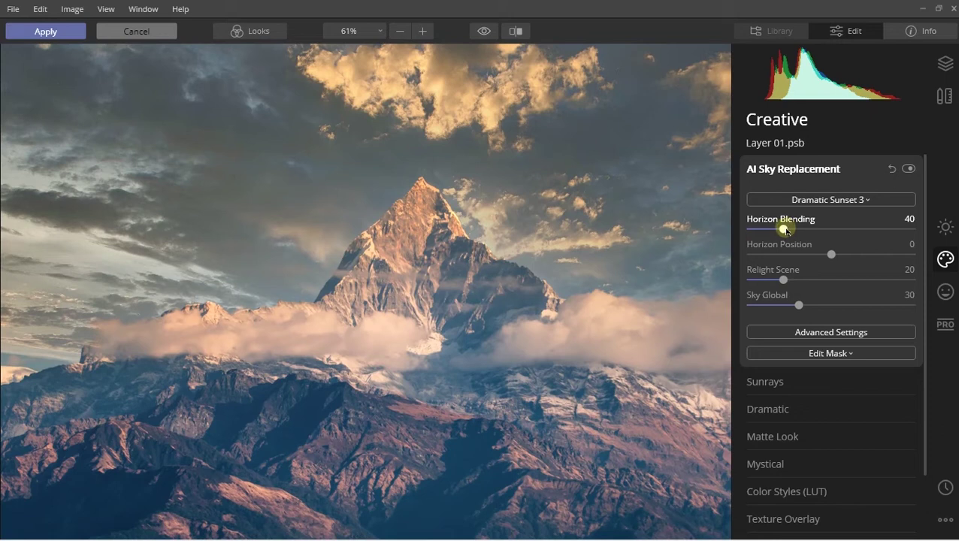
{"action": "left_click", "coordinate": [797, 254]}
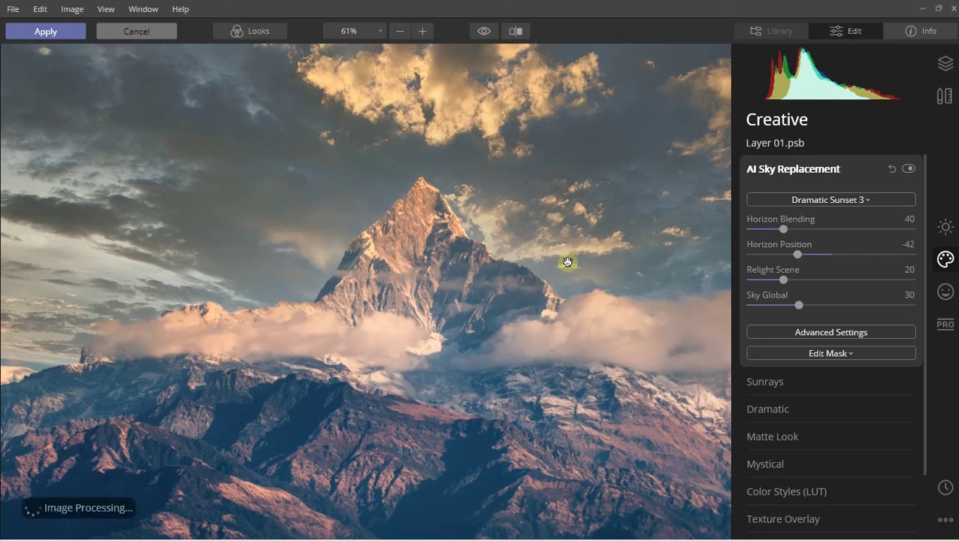
{"action": "left_click_drag", "start_coordinate": [798, 254], "coordinate": [874, 254]}
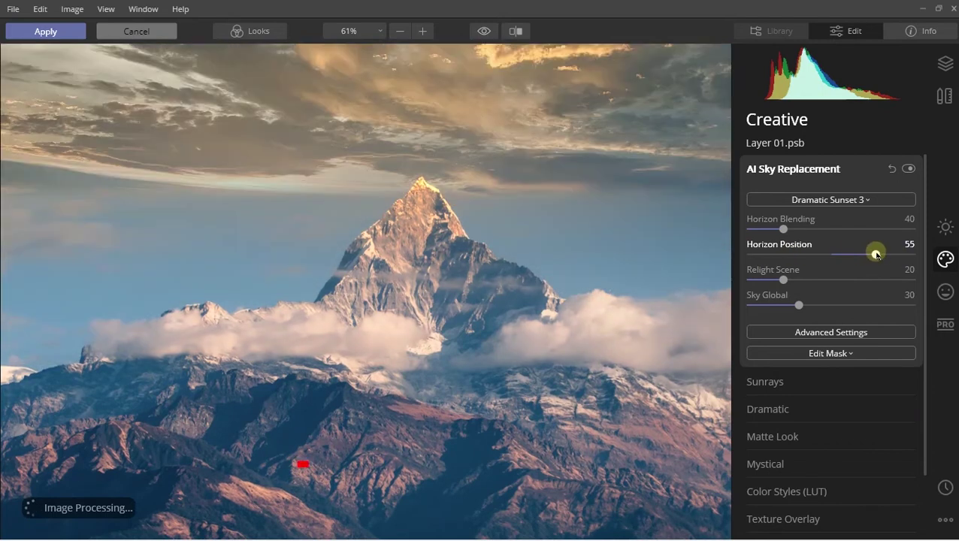
{"action": "left_click_drag", "start_coordinate": [873, 254], "coordinate": [805, 280]}
{"action": "left_click", "coordinate": [838, 280]}
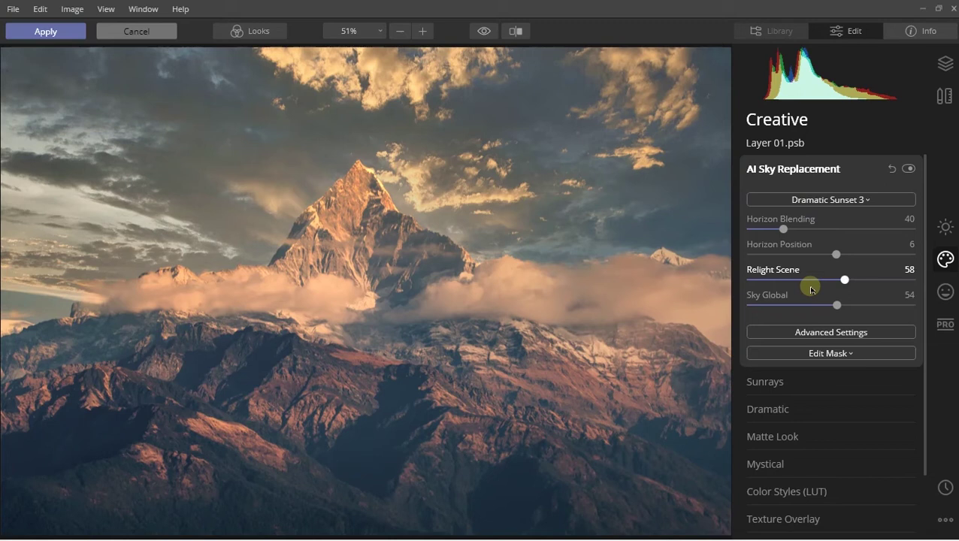
- In Advanced Settings, set Close Gaps to 15 and test then undo the horizontal sky flip
{"action": "left_click", "coordinate": [822, 337]}
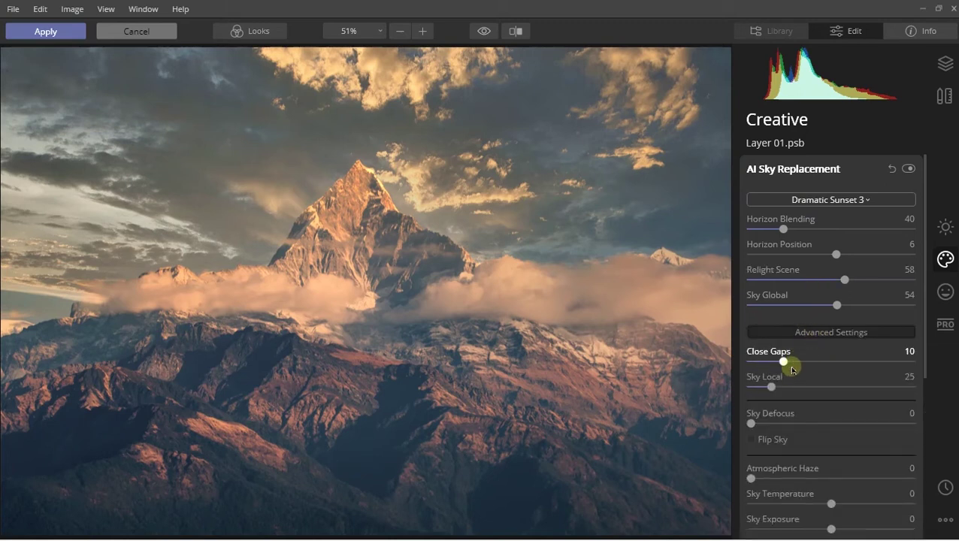
{"action": "scroll", "coordinate": [787, 359], "scroll_direction": "down", "scroll_amount": 1}
{"action": "scroll", "coordinate": [796, 323], "scroll_direction": "down", "scroll_amount": 2}
{"action": "scroll", "coordinate": [796, 316], "scroll_direction": "up", "scroll_amount": 1}
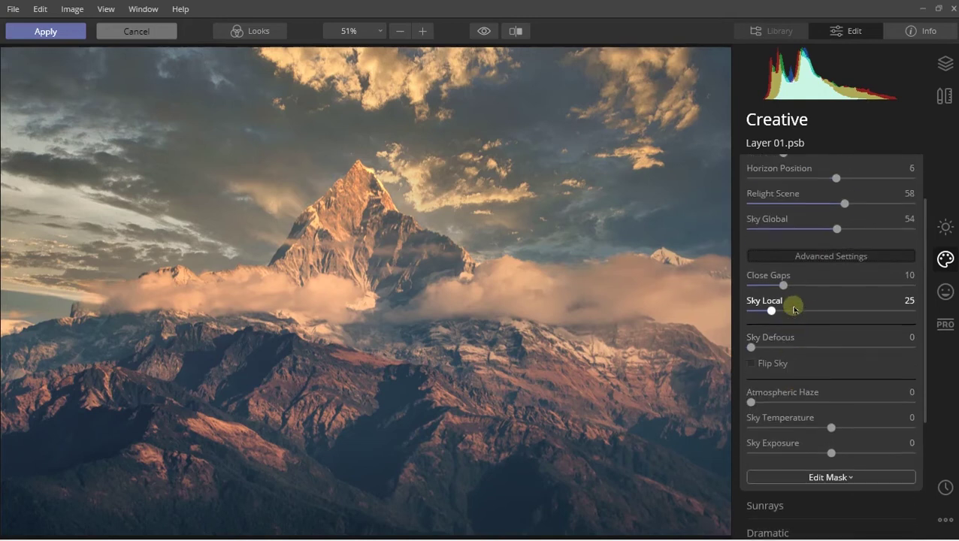
{"action": "left_click", "coordinate": [800, 285]}
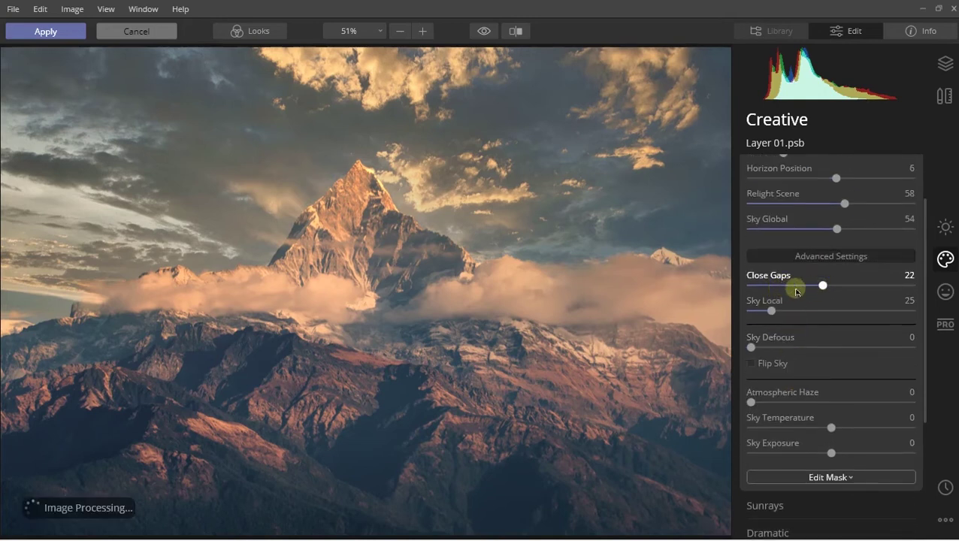
{"action": "left_click", "coordinate": [800, 286]}
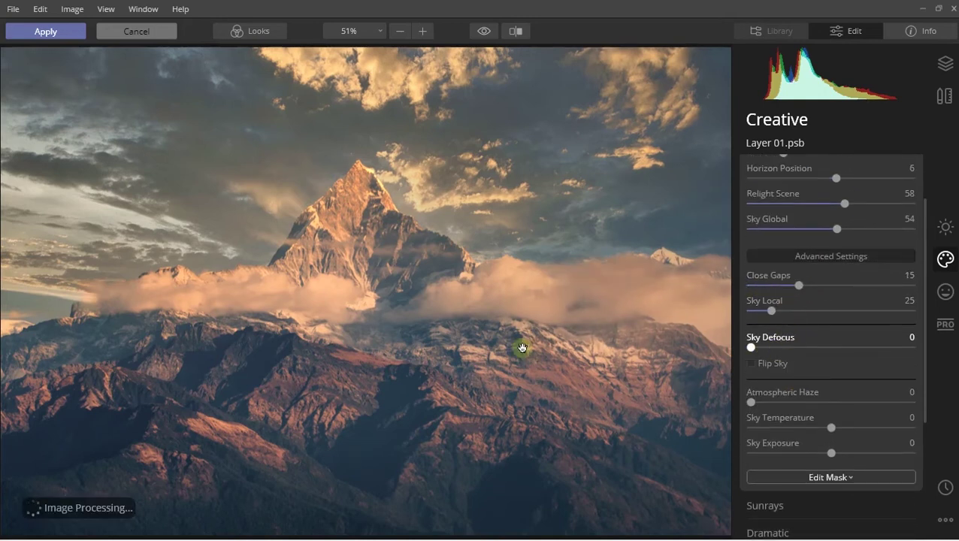
{"action": "left_click", "coordinate": [754, 365]}
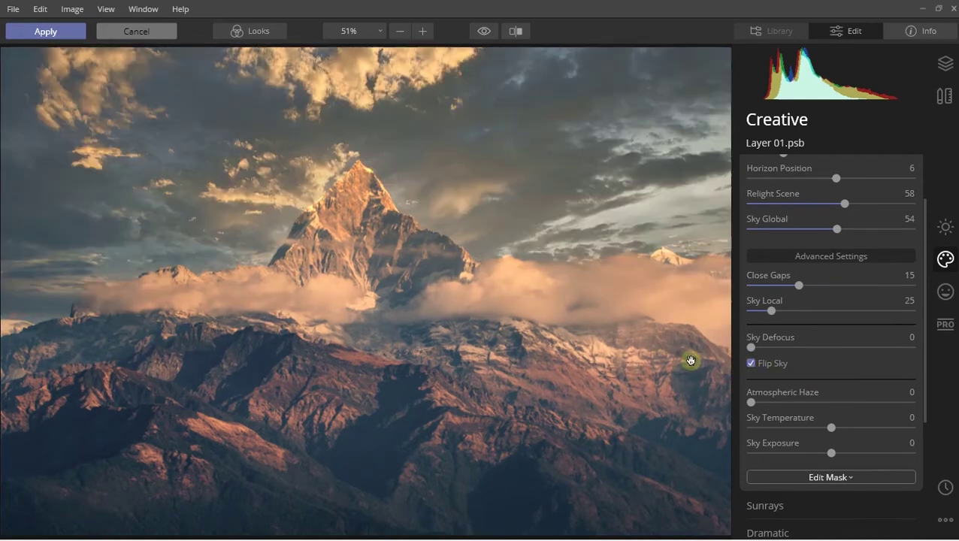
{"action": "left_click_drag", "start_coordinate": [359, 224], "coordinate": [369, 194]}
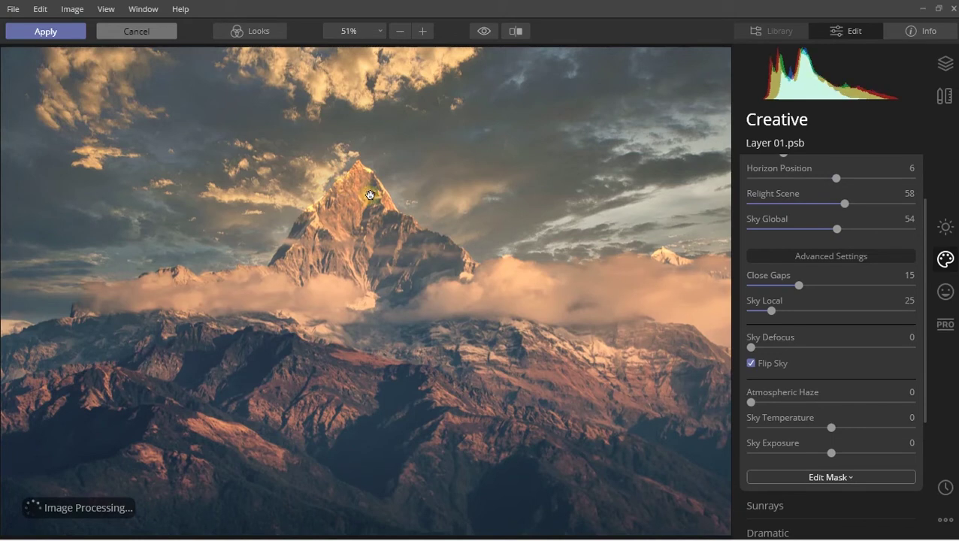
{"action": "left_click", "coordinate": [757, 365]}
- Try Atmospheric Haze and Sky Temperature, leave haze at 0, then collapse Advanced Settings
{"action": "left_click", "coordinate": [816, 403]}
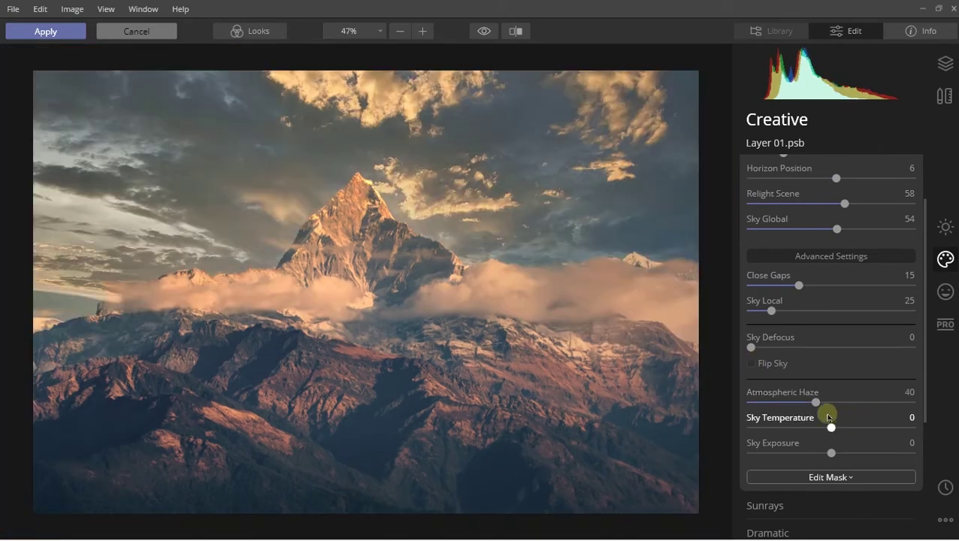
{"action": "left_click_drag", "start_coordinate": [817, 405], "coordinate": [884, 404]}
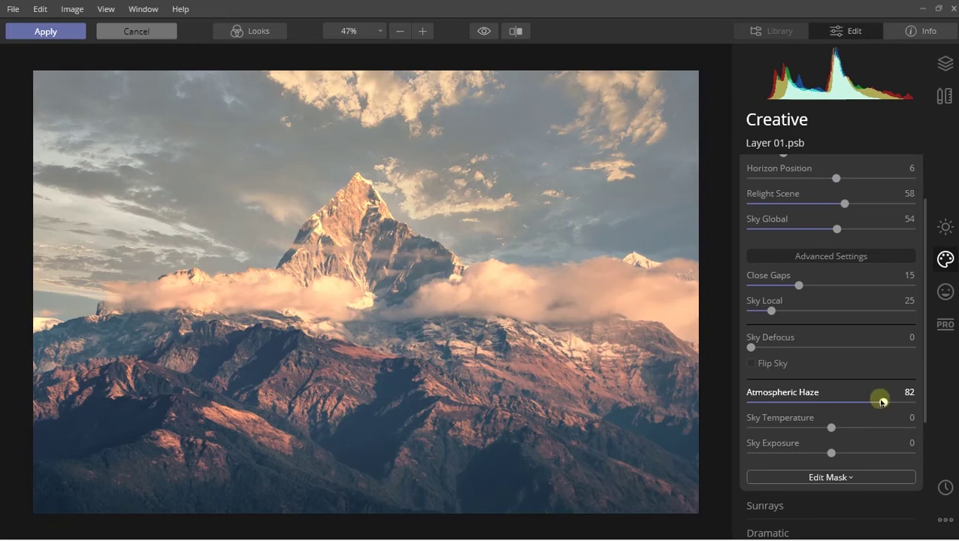
{"action": "left_click_drag", "start_coordinate": [883, 402], "coordinate": [745, 406]}
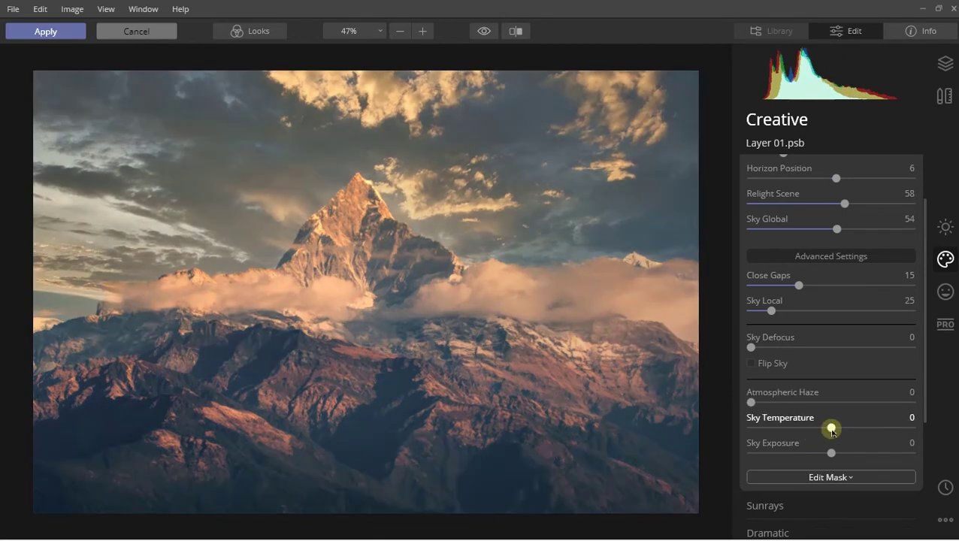
{"action": "mouse_move", "coordinate": [832, 429]}
{"action": "left_mouse_down"}
{"action": "mouse_move", "coordinate": [790, 428]}
{"action": "mouse_move", "coordinate": [830, 428]}
{"action": "left_mouse_up"}
{"action": "scroll", "coordinate": [784, 406], "scroll_direction": "down", "scroll_amount": 1}
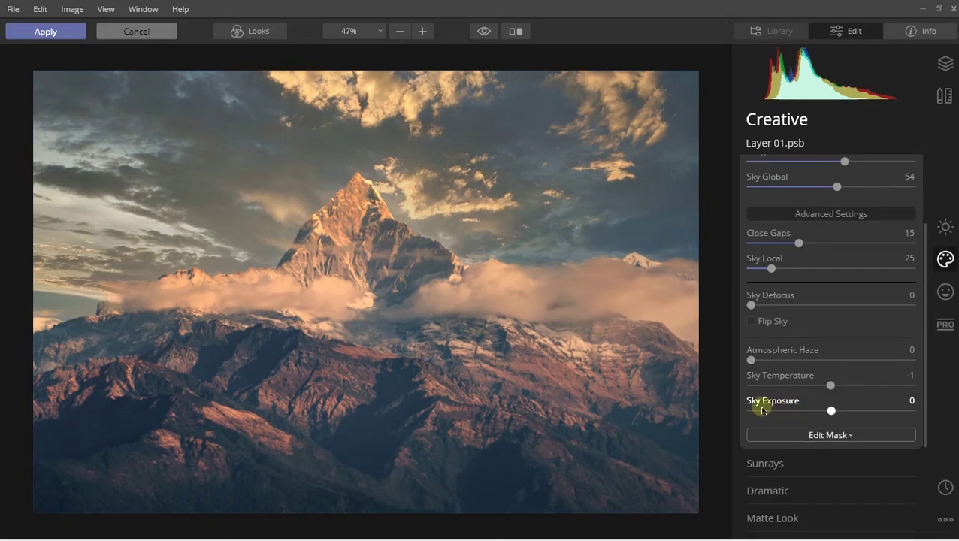
{"action": "left_click", "coordinate": [835, 217]}
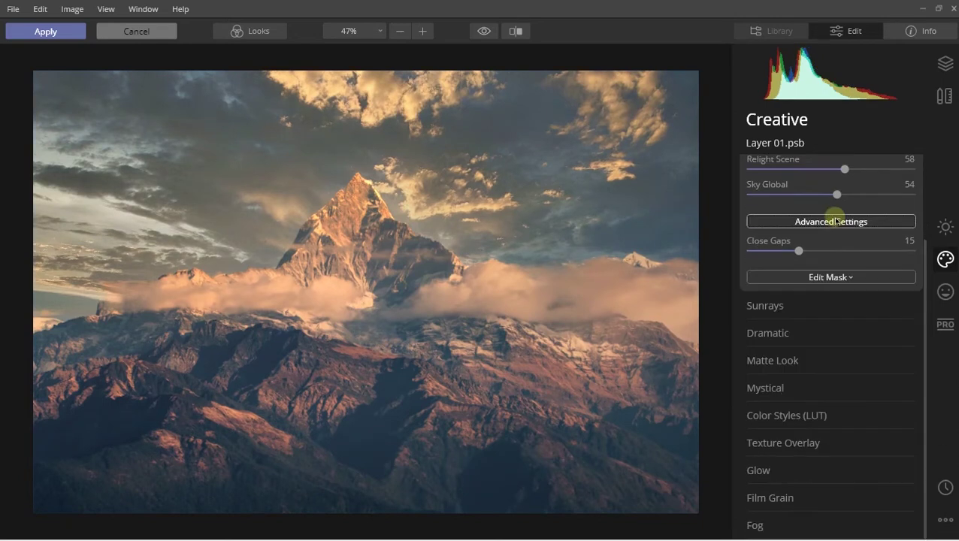
- Check the Edit Mask options, then preview the Starry Night 1, Sunset 3 and Sunset Clouds 1 skies
{"action": "left_click", "coordinate": [827, 278]}
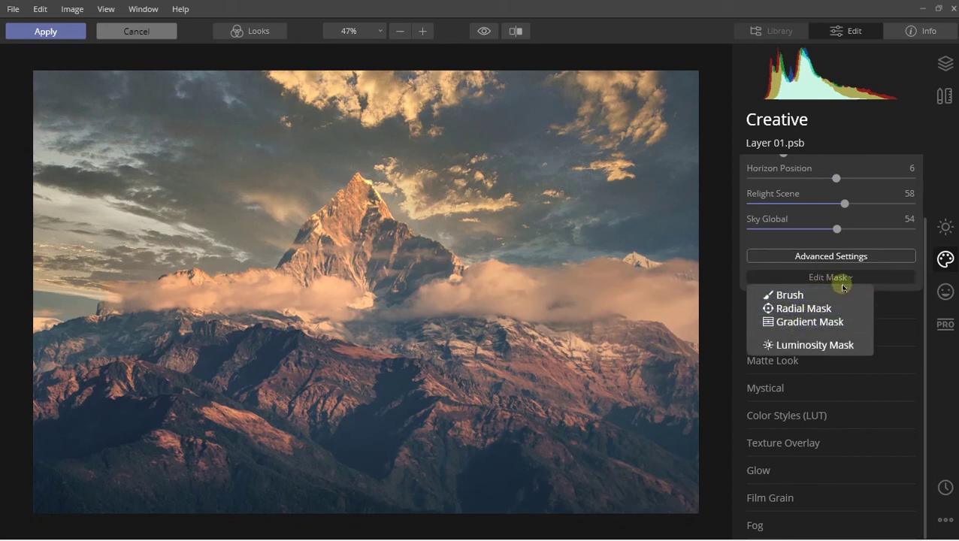
{"action": "left_click", "coordinate": [828, 277]}
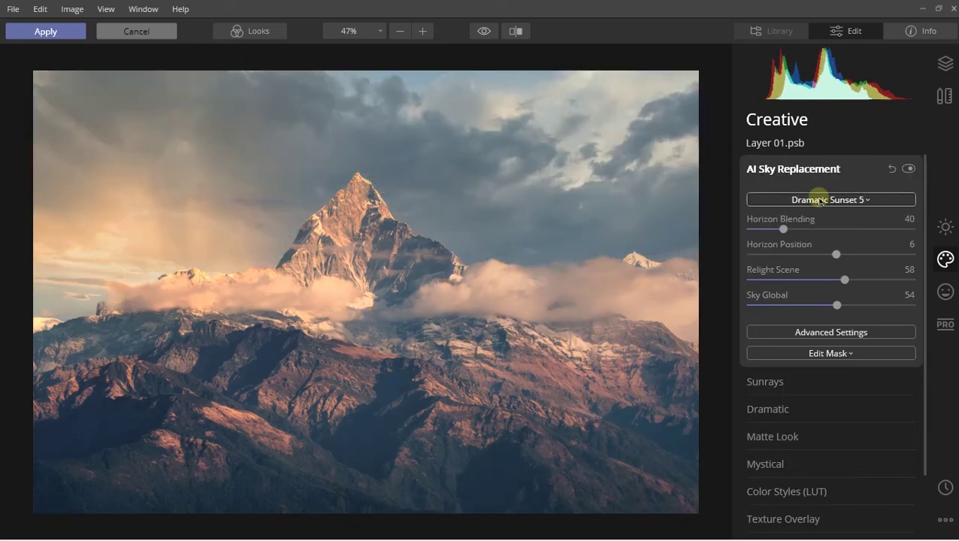
{"action": "left_click", "coordinate": [861, 199]}
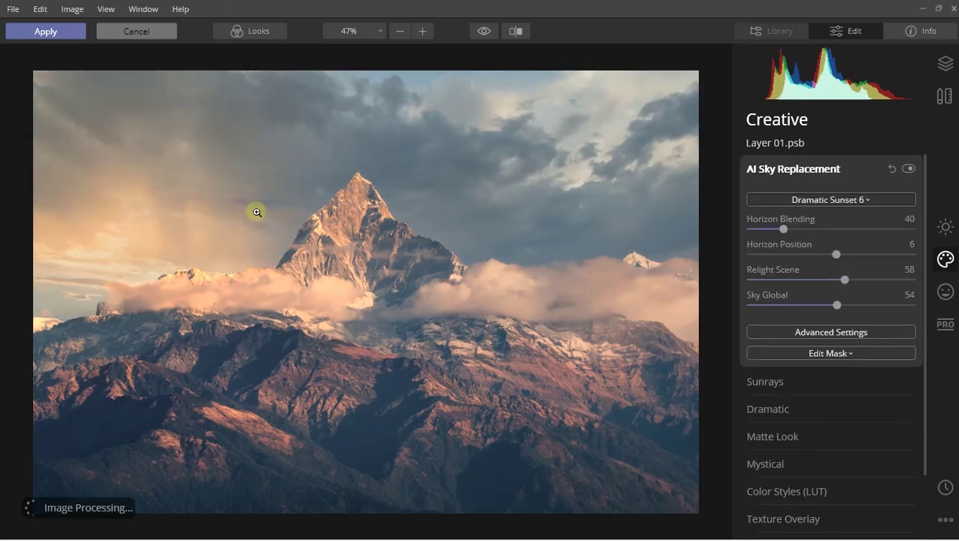
{"action": "scroll", "coordinate": [336, 146], "scroll_direction": "up", "scroll_amount": 3}
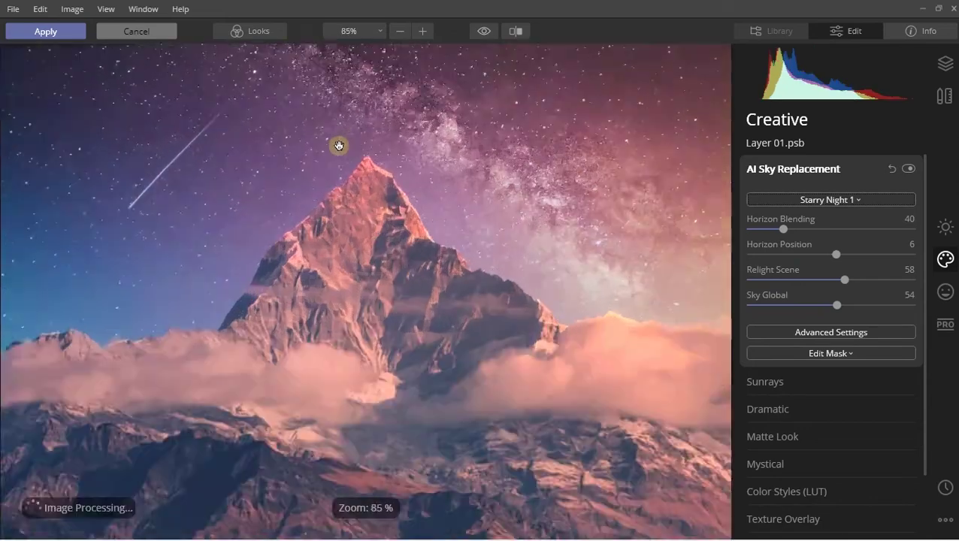
{"action": "scroll", "coordinate": [486, 284], "scroll_direction": "down", "scroll_amount": 2}
{"action": "left_click", "coordinate": [829, 200]}
{"action": "left_click", "coordinate": [812, 481]}
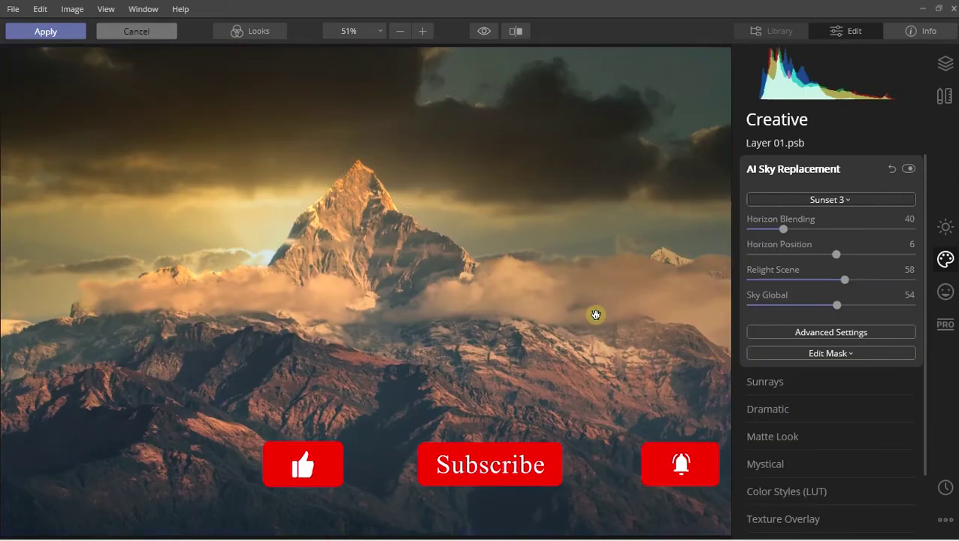
{"action": "left_click", "coordinate": [831, 199]}
{"action": "left_click", "coordinate": [812, 500]}
- Preview the Dramatic Sunset 4, Blue Sky 5, Dramatic Sky 3 and Dramatic Sunset 1 skies
{"action": "left_click", "coordinate": [830, 199]}
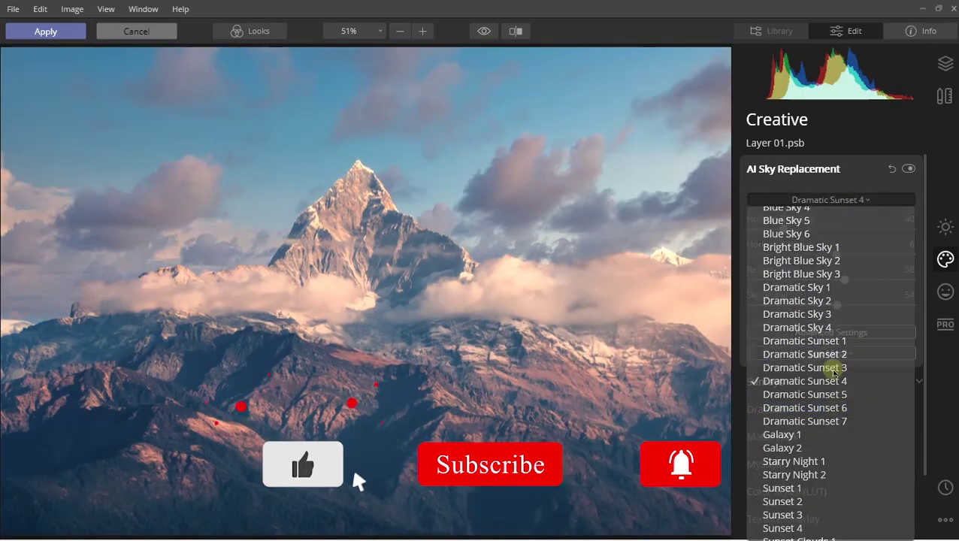
{"action": "left_click", "coordinate": [823, 369]}
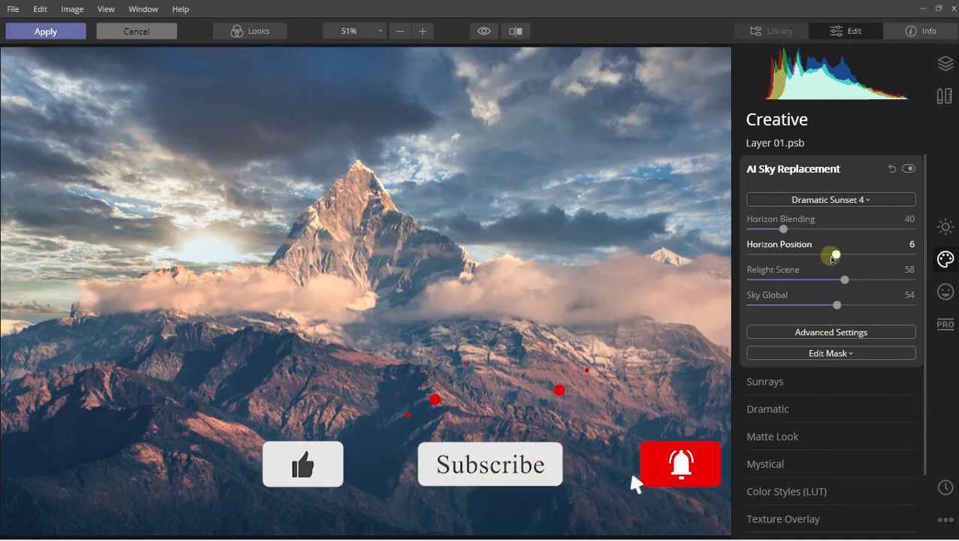
{"action": "left_click", "coordinate": [852, 199]}
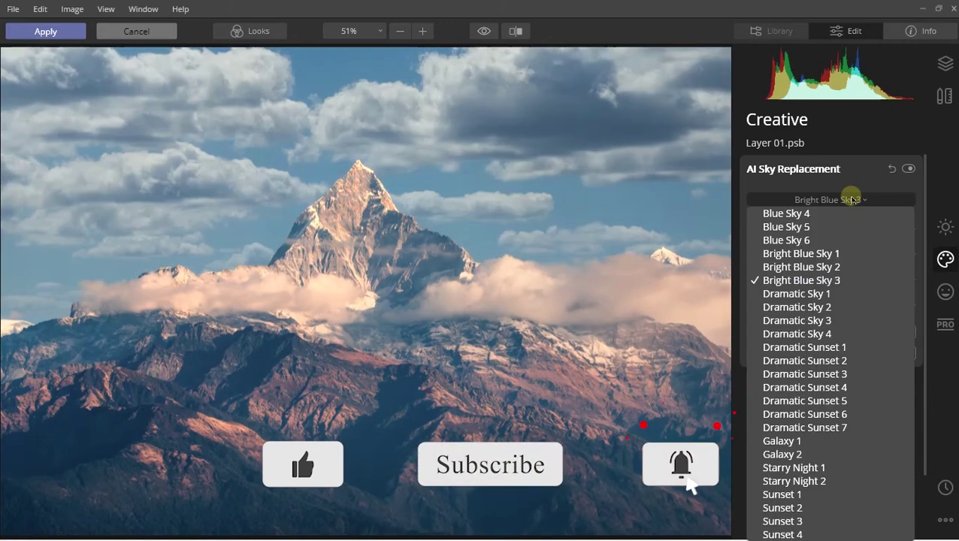
{"action": "left_click", "coordinate": [820, 227]}
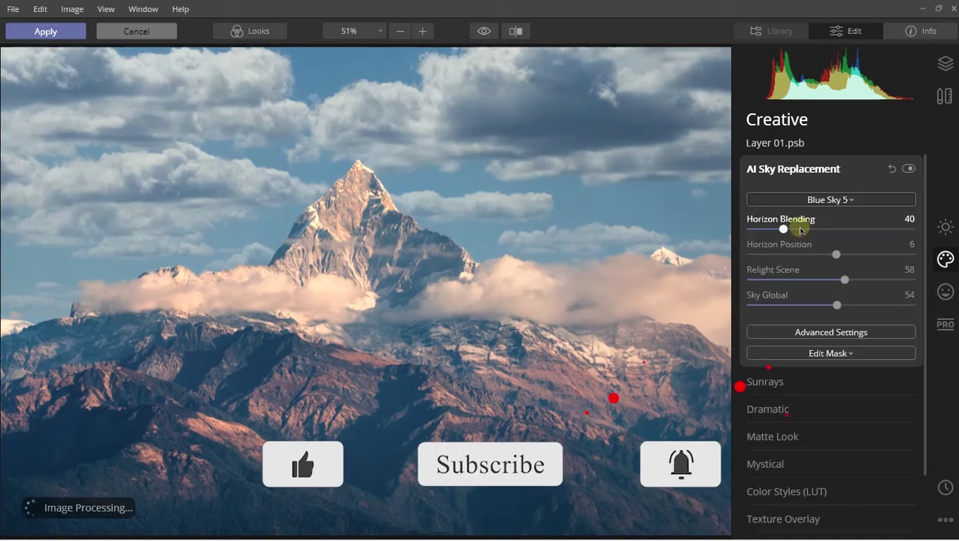
{"action": "left_click", "coordinate": [830, 199]}
{"action": "left_click", "coordinate": [820, 319]}
{"action": "left_click", "coordinate": [831, 199]}
{"action": "left_click", "coordinate": [804, 347]}
{"action": "left_click", "coordinate": [831, 200]}
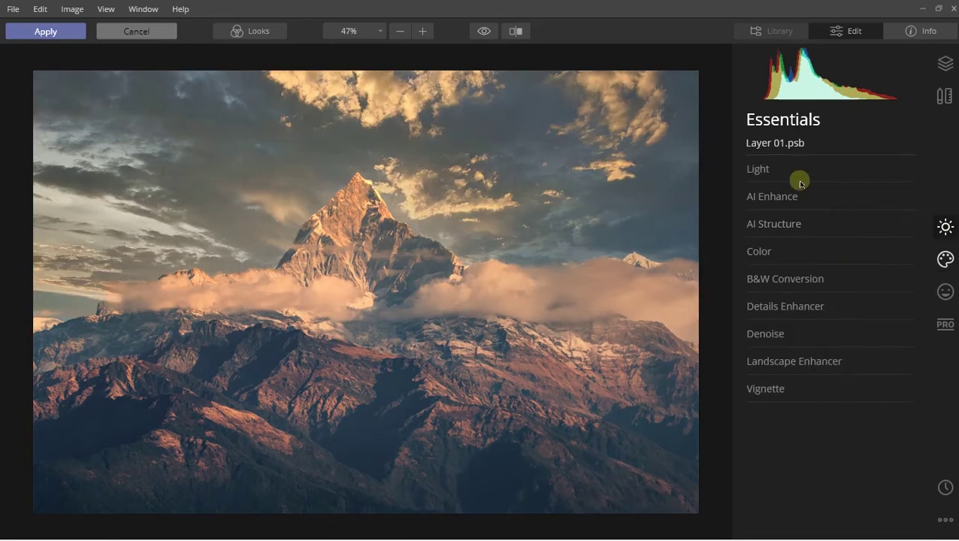
- Set the Light Temperature to -8 and apply the Luminar edits back to Photoshop
{"action": "left_click", "coordinate": [759, 169]}
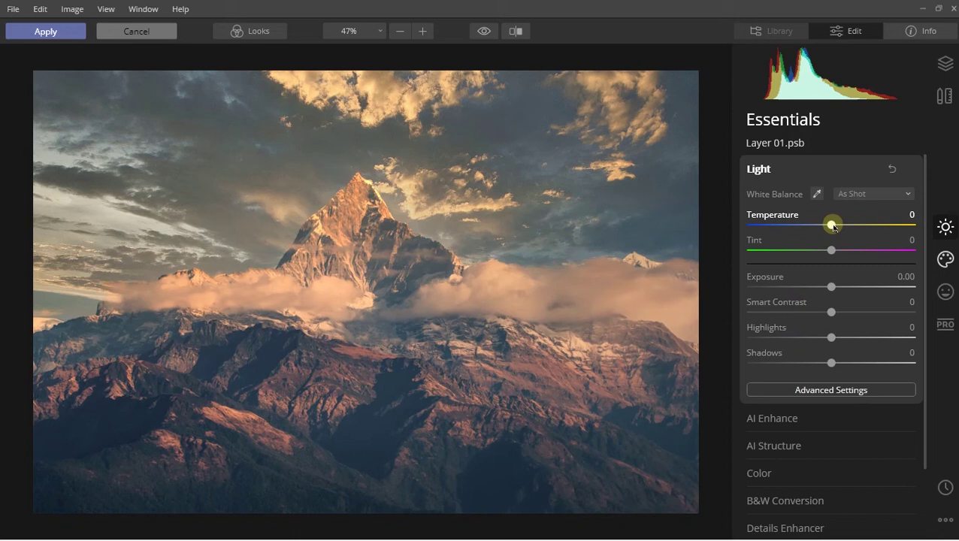
{"action": "left_click_drag", "start_coordinate": [831, 226], "coordinate": [829, 227]}
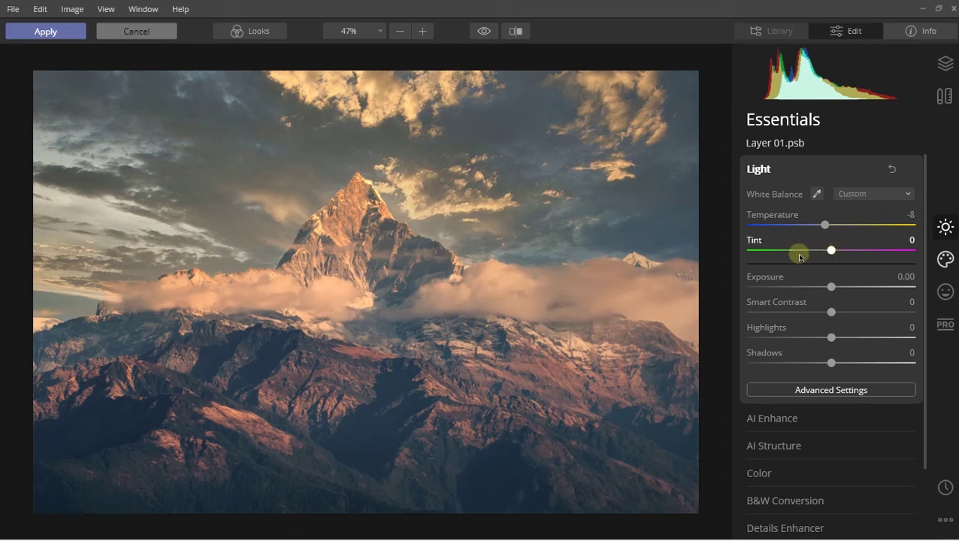
{"action": "left_click", "coordinate": [40, 35]}
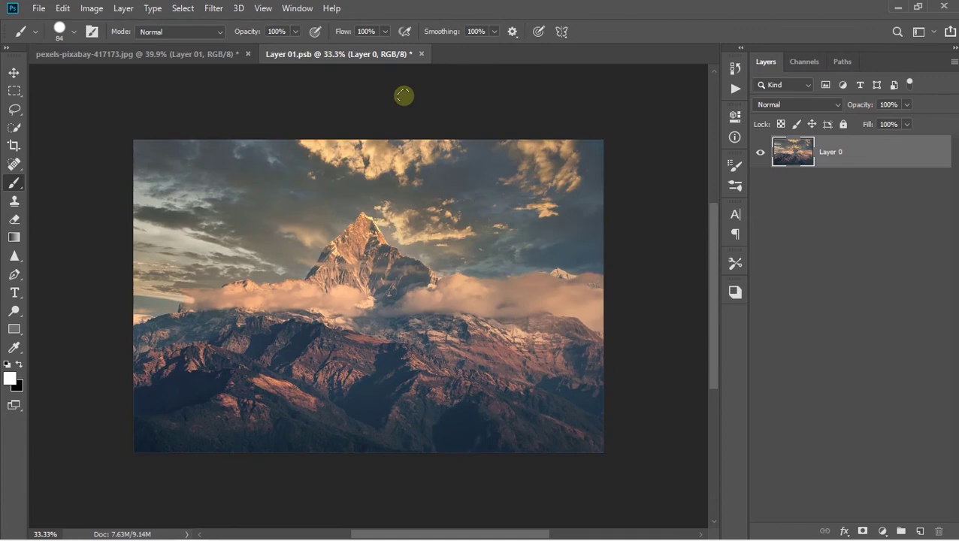
- Save Layer 01.psb with File > Save and return to the Mountains poster document
{"action": "left_click", "coordinate": [39, 7]}
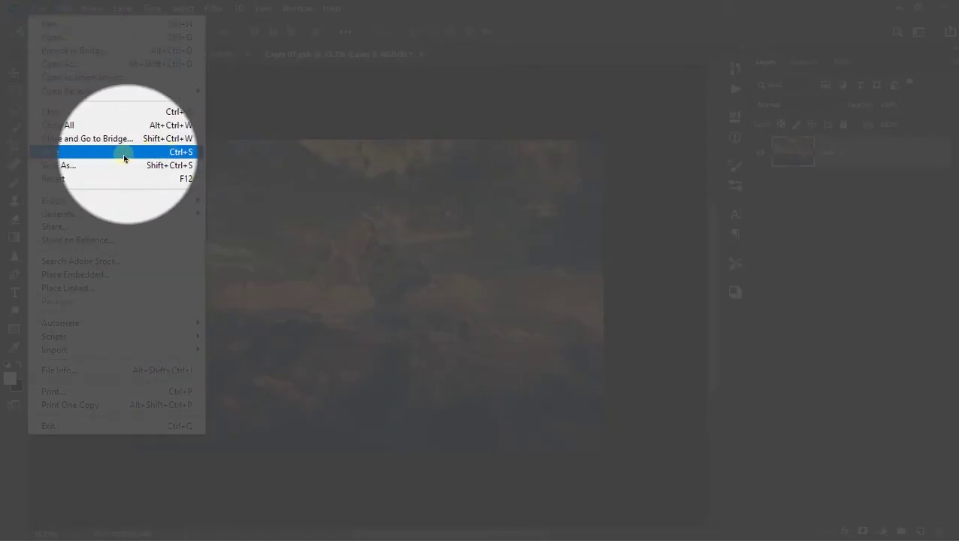
{"action": "left_click", "coordinate": [73, 153]}
{"action": "left_click", "coordinate": [193, 53]}
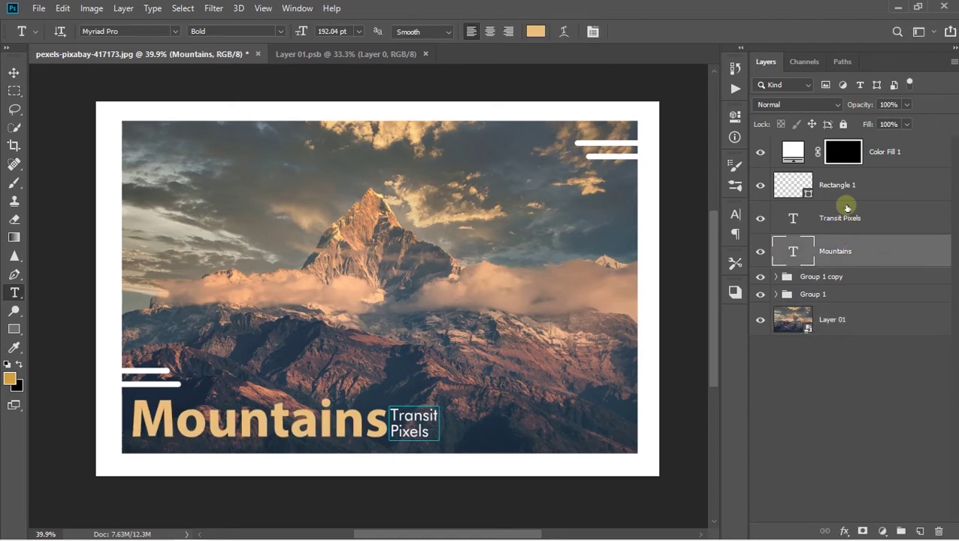
- Change the Rectangle 1 stroke around 'Transit Pixels' from cyan to pale cream f7ddb7
{"action": "left_click", "coordinate": [765, 184]}
{"action": "left_click", "coordinate": [735, 117]}
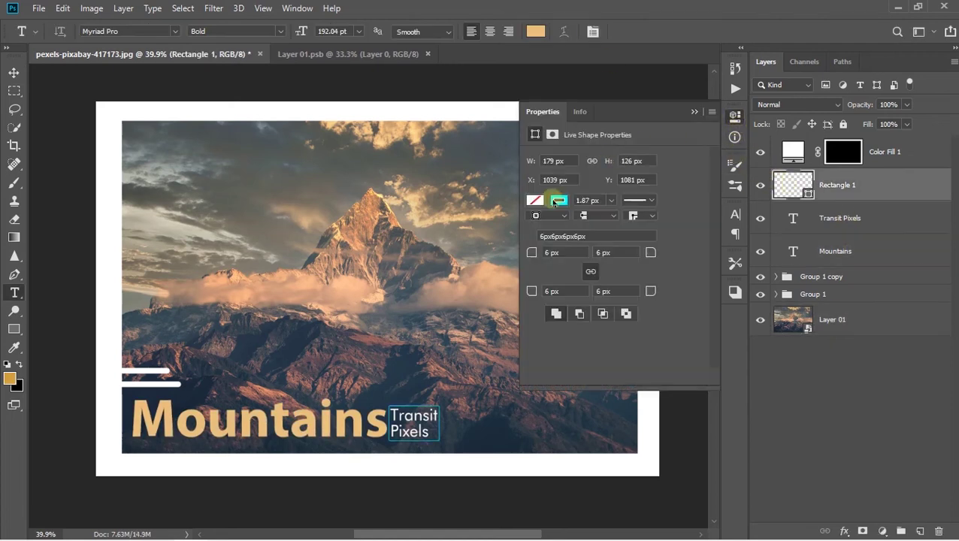
{"action": "key", "text": "v"}
{"action": "left_click", "coordinate": [576, 200]}
{"action": "left_click", "coordinate": [670, 229]}
{"action": "left_click_drag", "start_coordinate": [649, 207], "coordinate": [626, 180]}
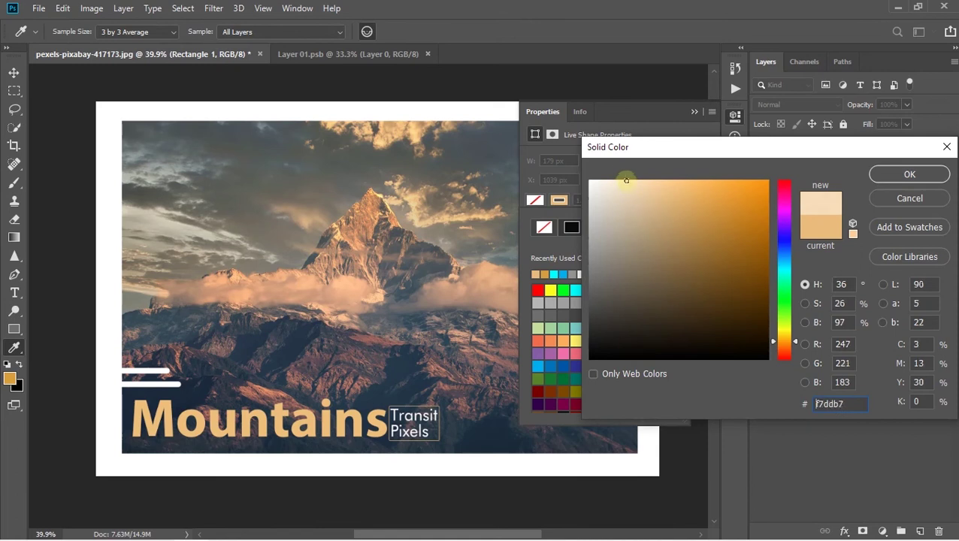
{"action": "left_click", "coordinate": [911, 172]}
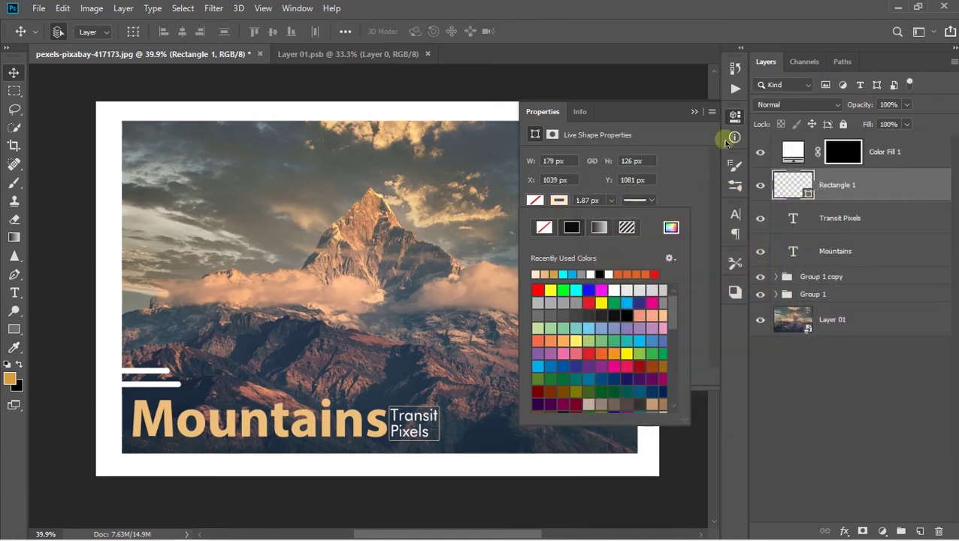
{"action": "left_click", "coordinate": [692, 107]}
{"action": "left_click", "coordinate": [694, 112]}
- Fit the poster to the window and select the mountain photo layer, Layer 01
{"action": "key", "text": "ctrl+0"}
{"action": "scroll", "coordinate": [453, 299], "scroll_direction": "down", "scroll_amount": 1}
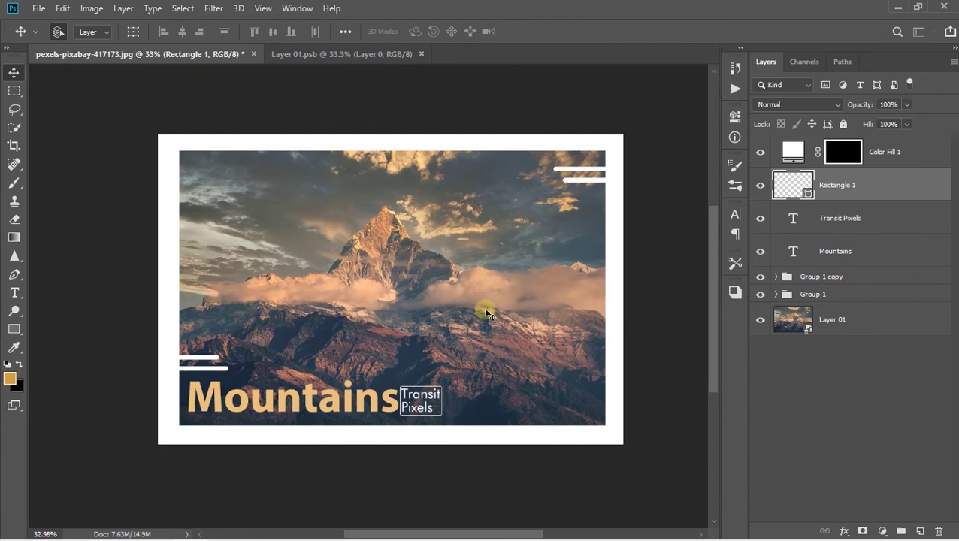
{"action": "scroll", "coordinate": [482, 313], "scroll_direction": "up", "scroll_amount": 1}
{"action": "left_click", "coordinate": [381, 313]}
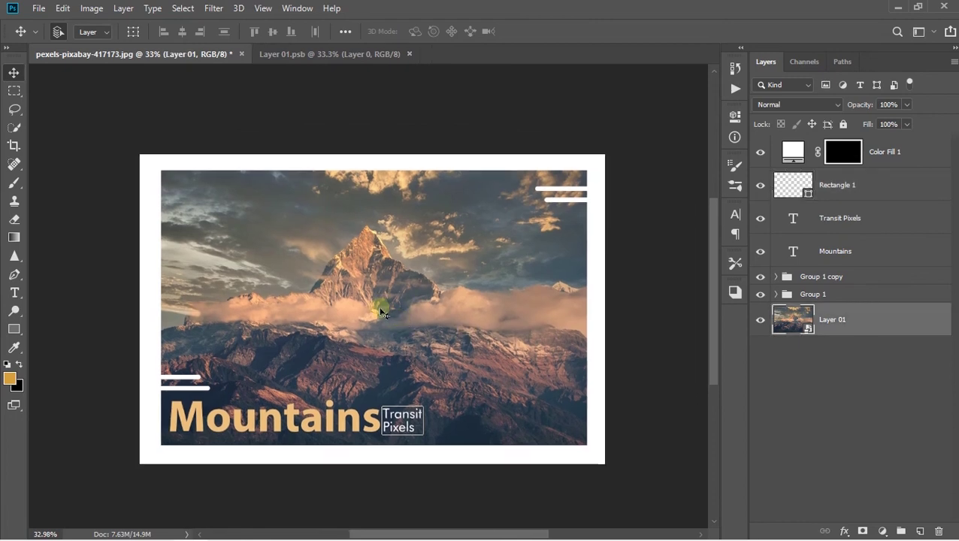
{"action": "scroll", "coordinate": [441, 291], "scroll_direction": "up", "scroll_amount": 3}
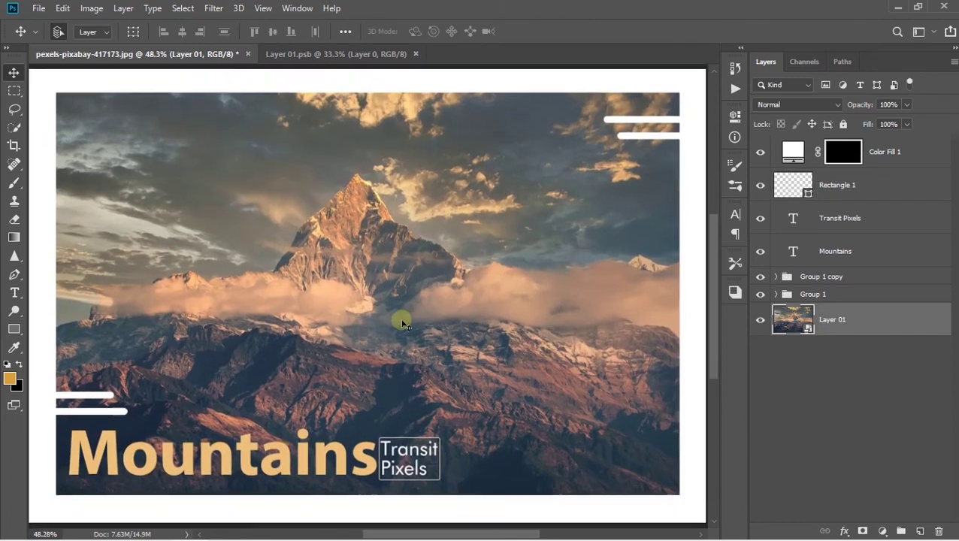